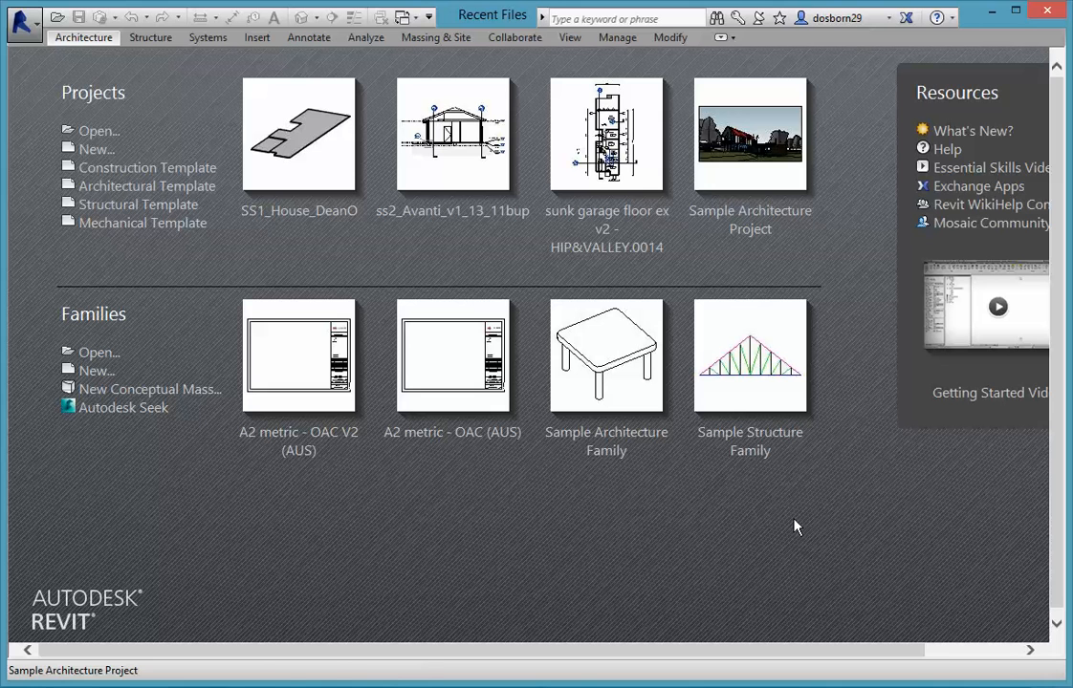
click(38, 31)
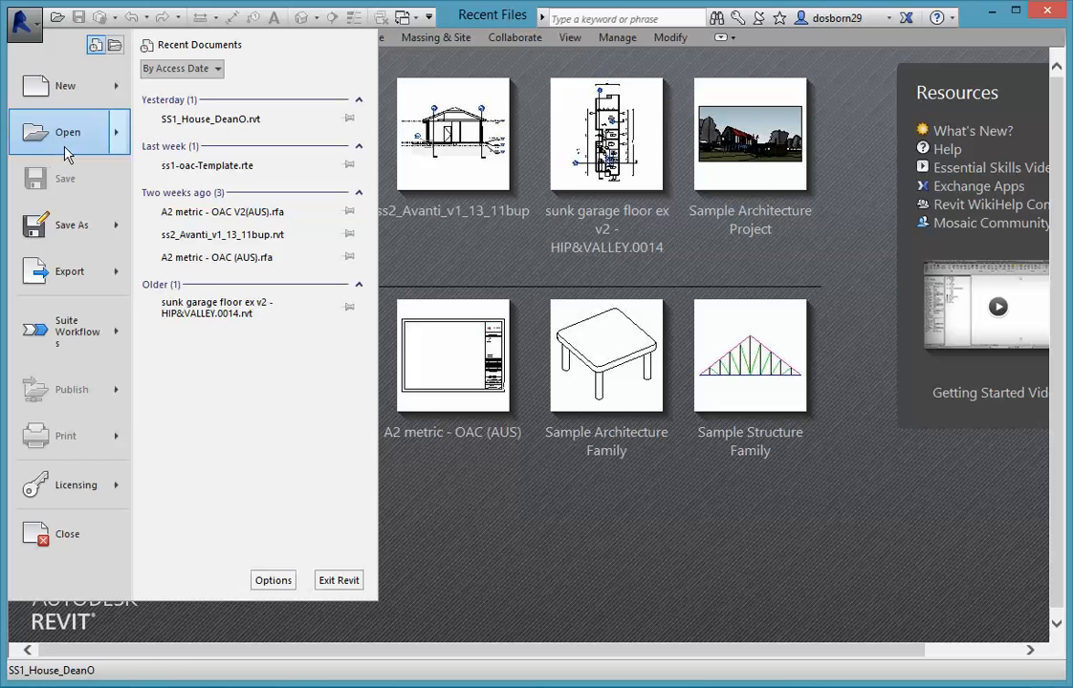
mouse_move(119, 140)
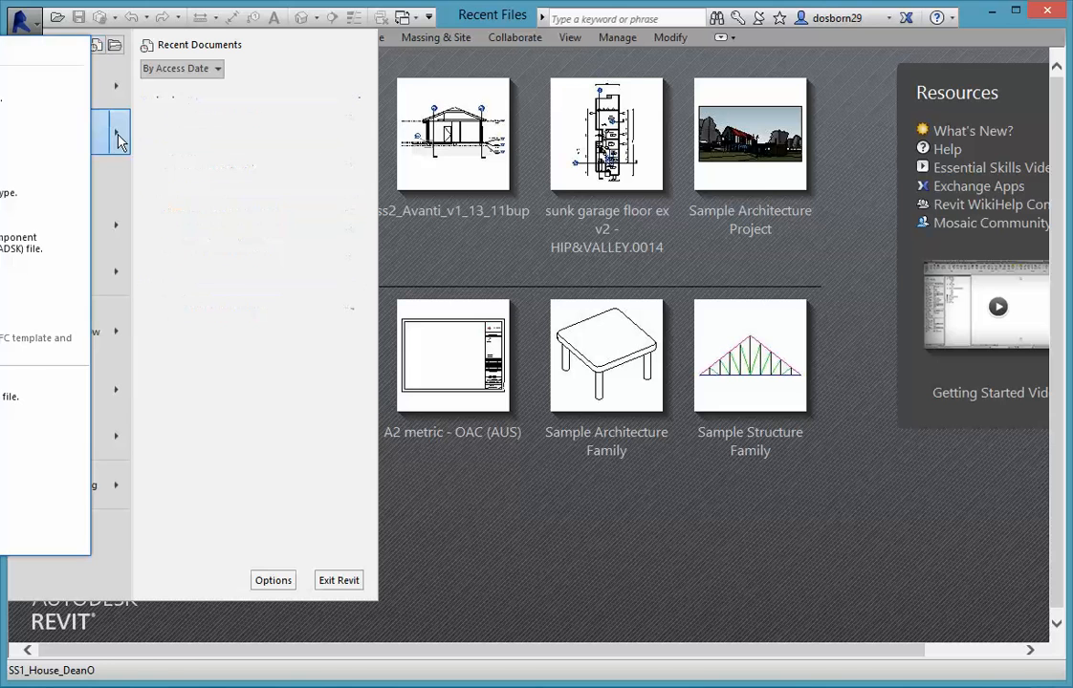
click(38, 82)
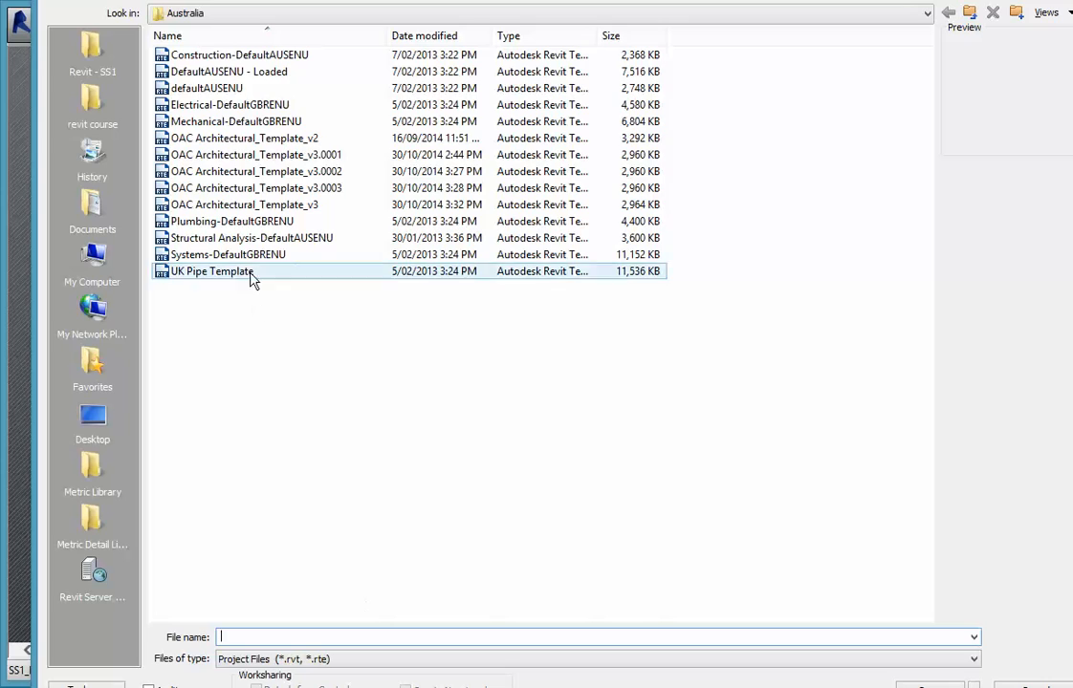
key(Escape)
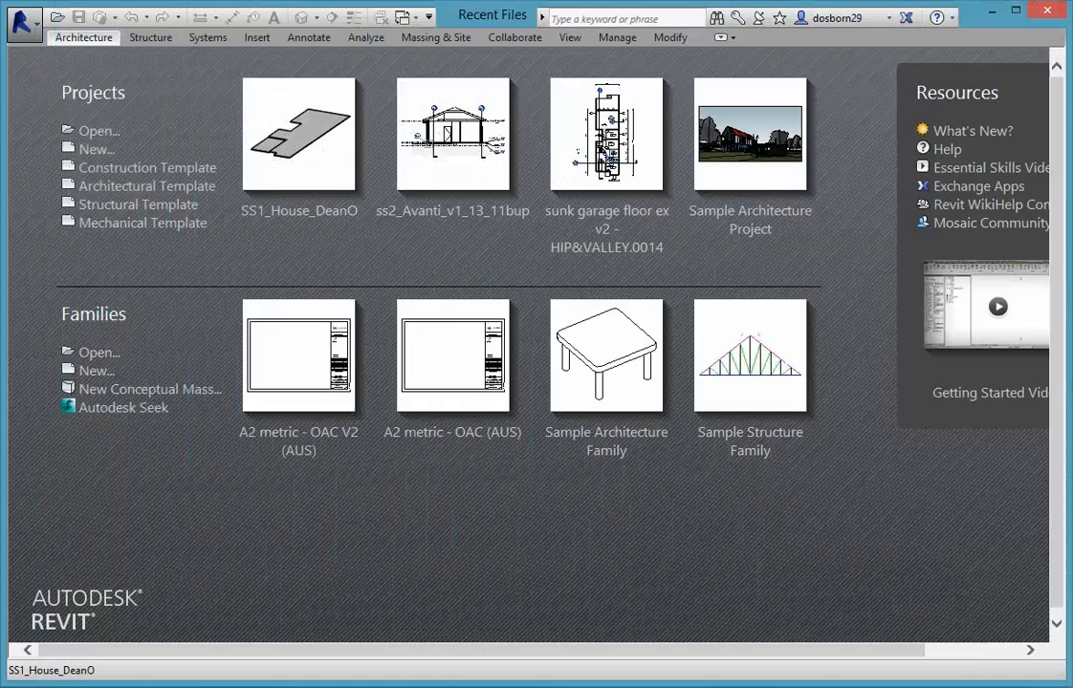
Create a new project based on the ss1-oac-Template file from the Template folder in Revit - SS1
click(20, 29)
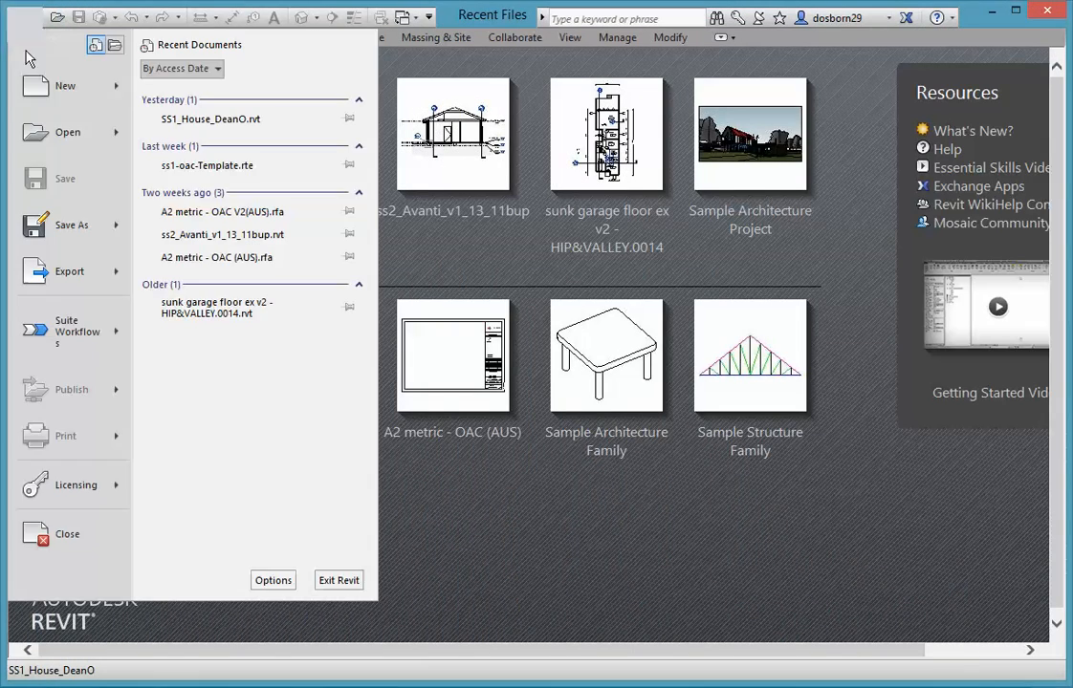
click(62, 92)
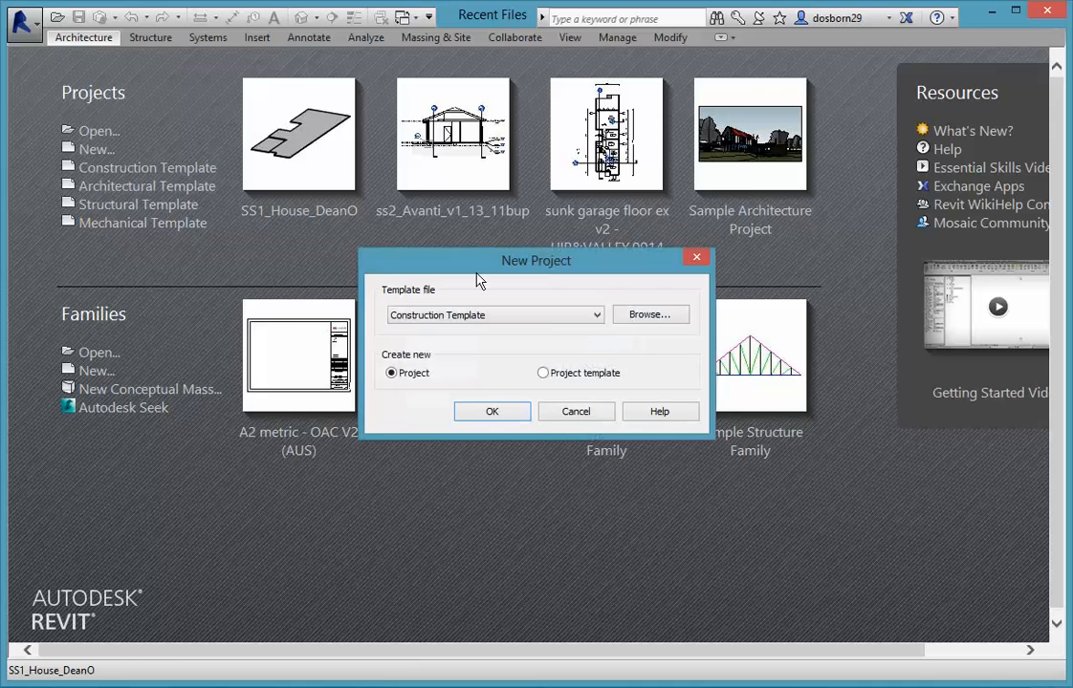
click(658, 316)
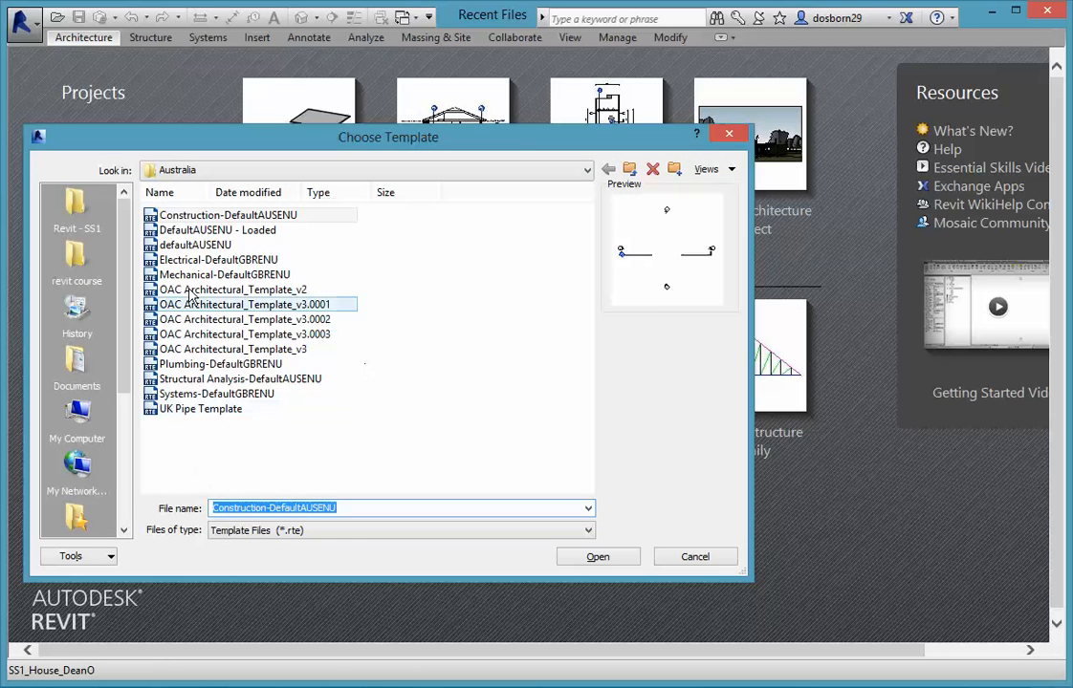
click(76, 209)
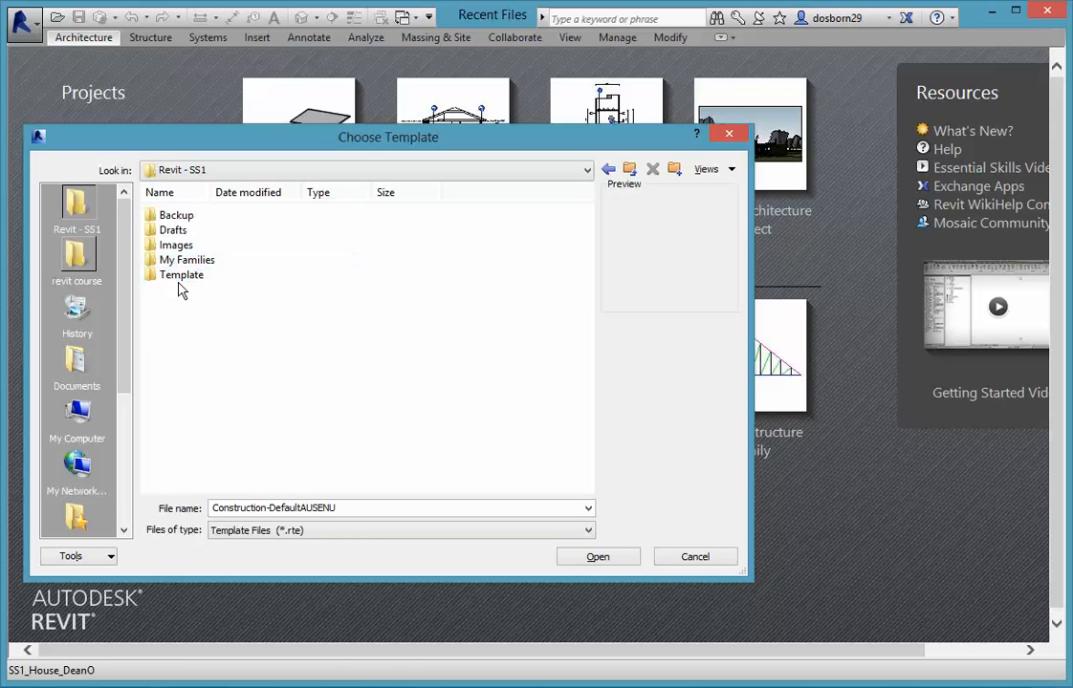
double_click(178, 278)
click(176, 219)
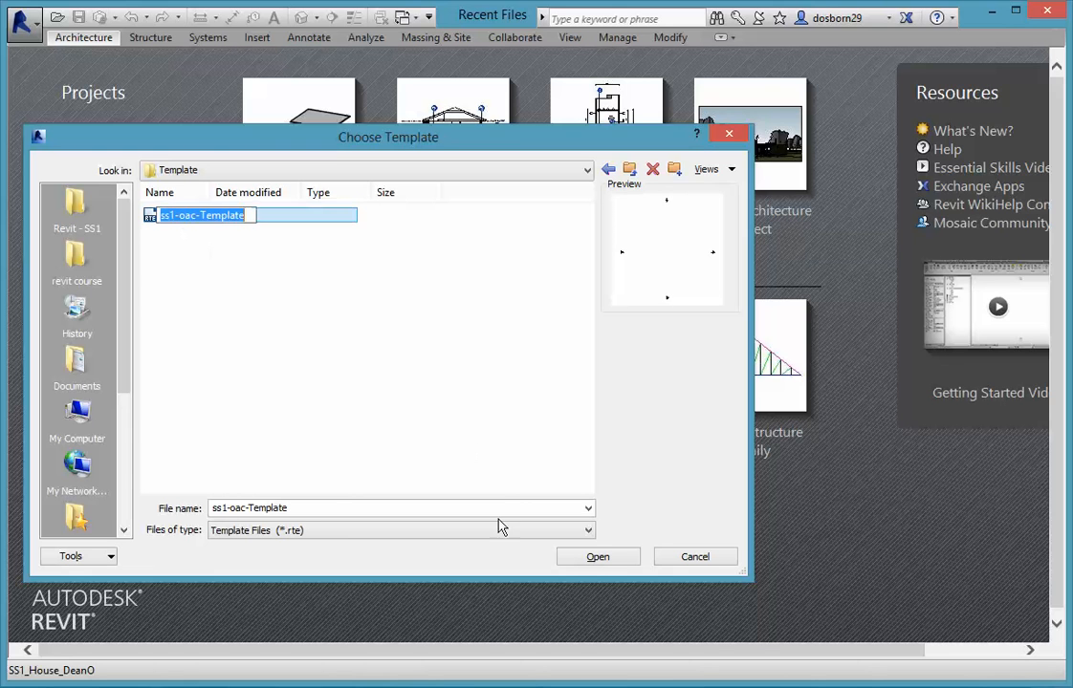
click(594, 562)
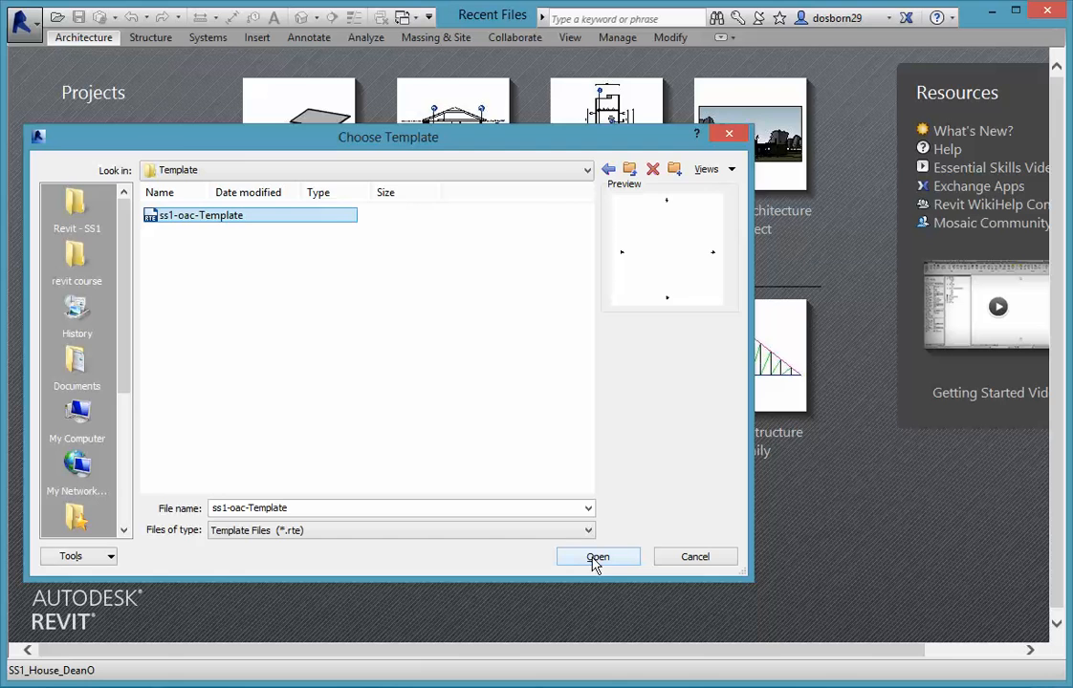
click(597, 559)
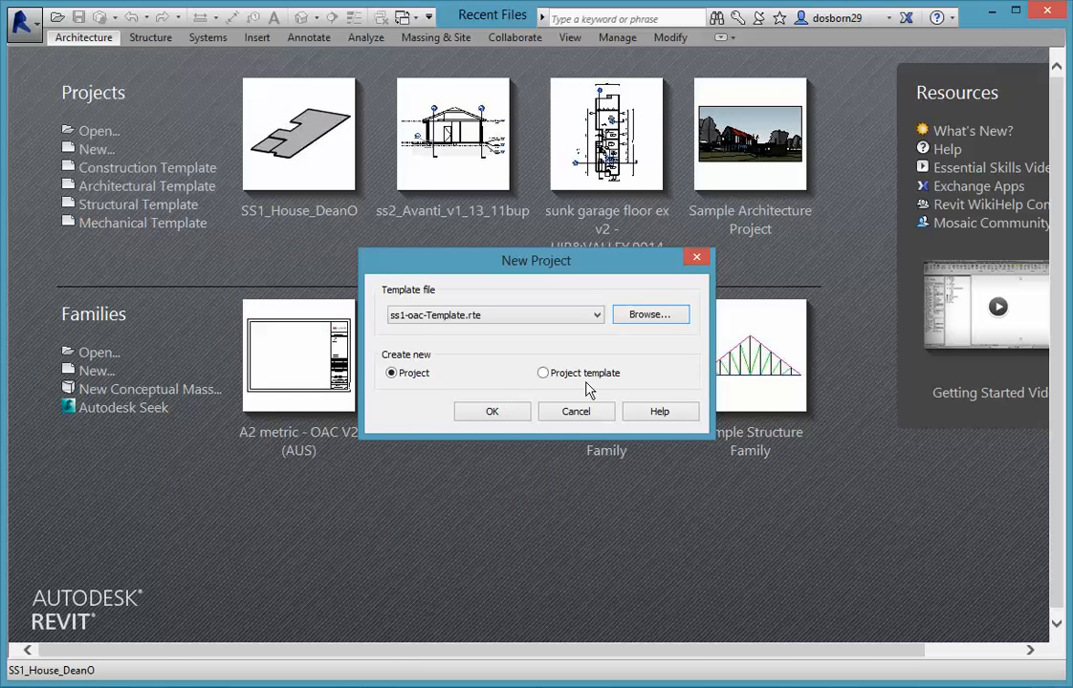
click(489, 413)
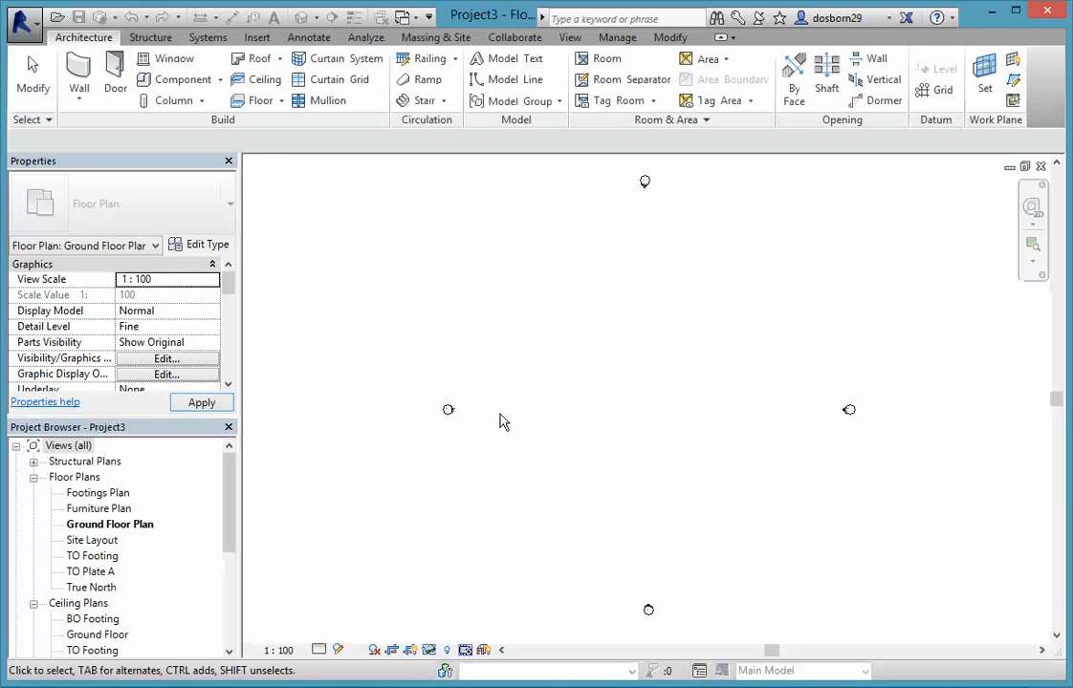
Create a new family from the Metric Profile-Hosted template
click(23, 21)
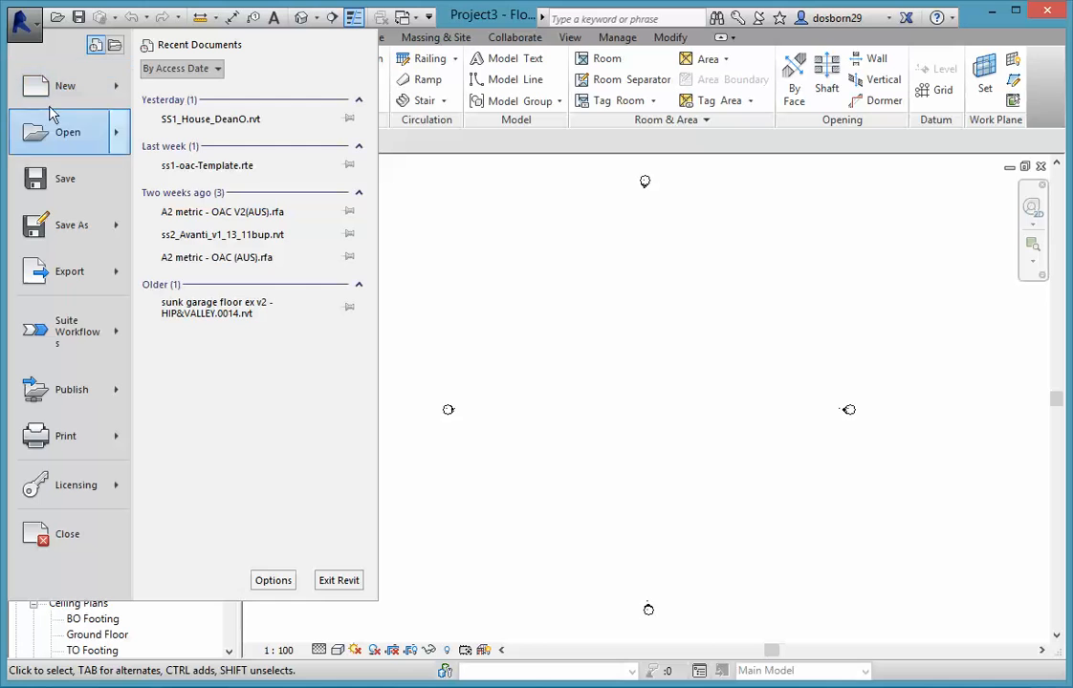
mouse_move(53, 98)
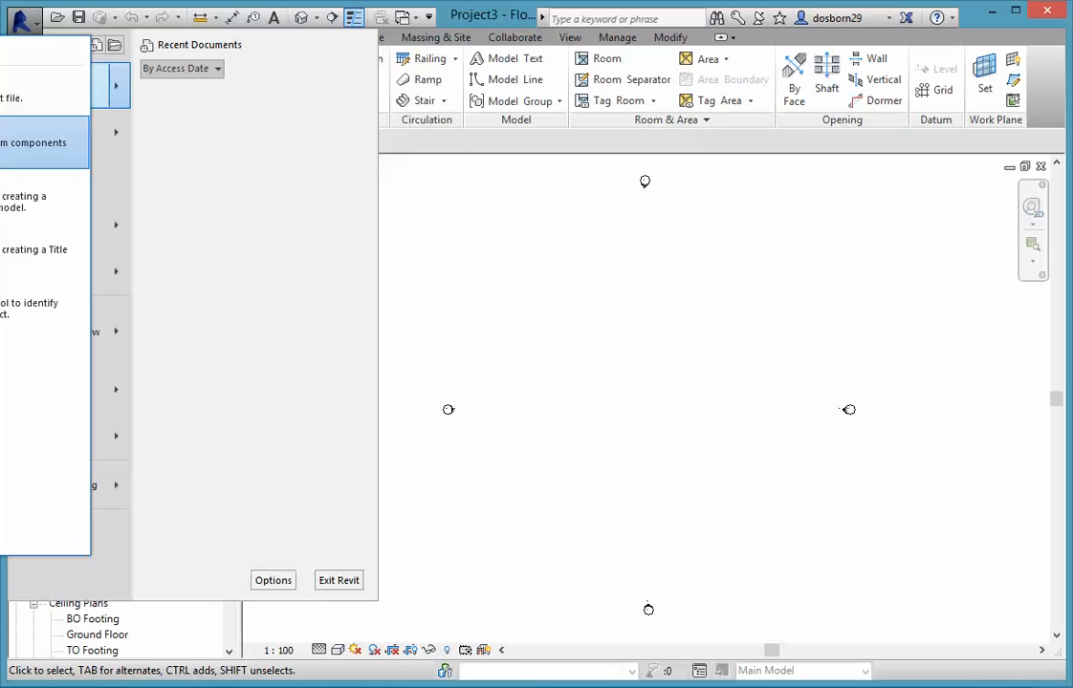
click(44, 143)
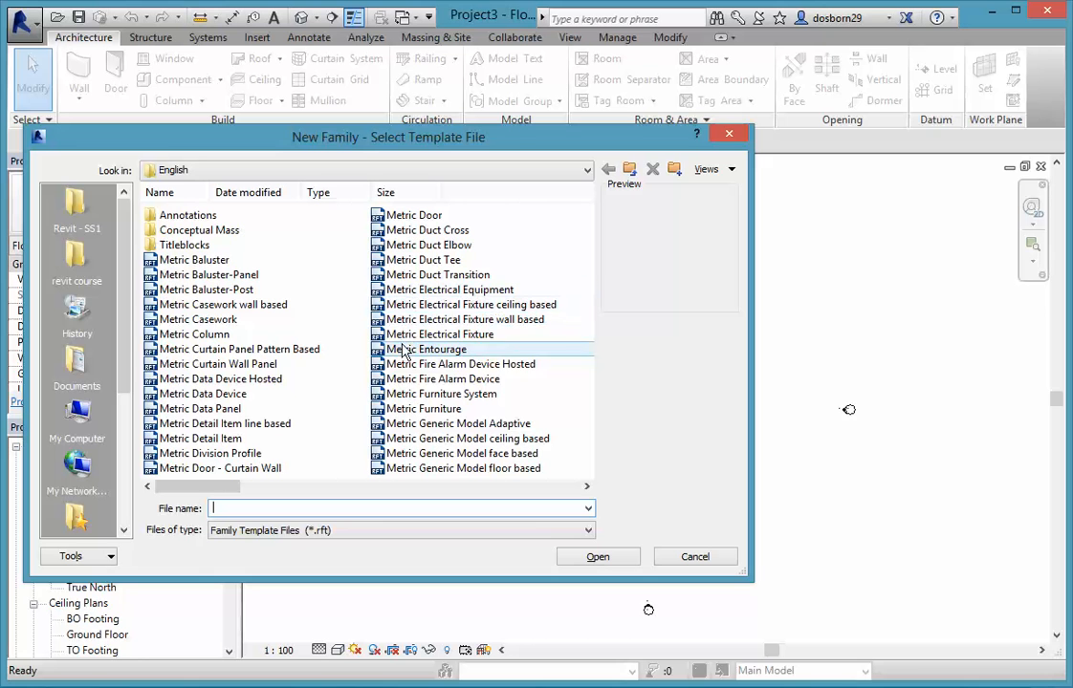
click(588, 489)
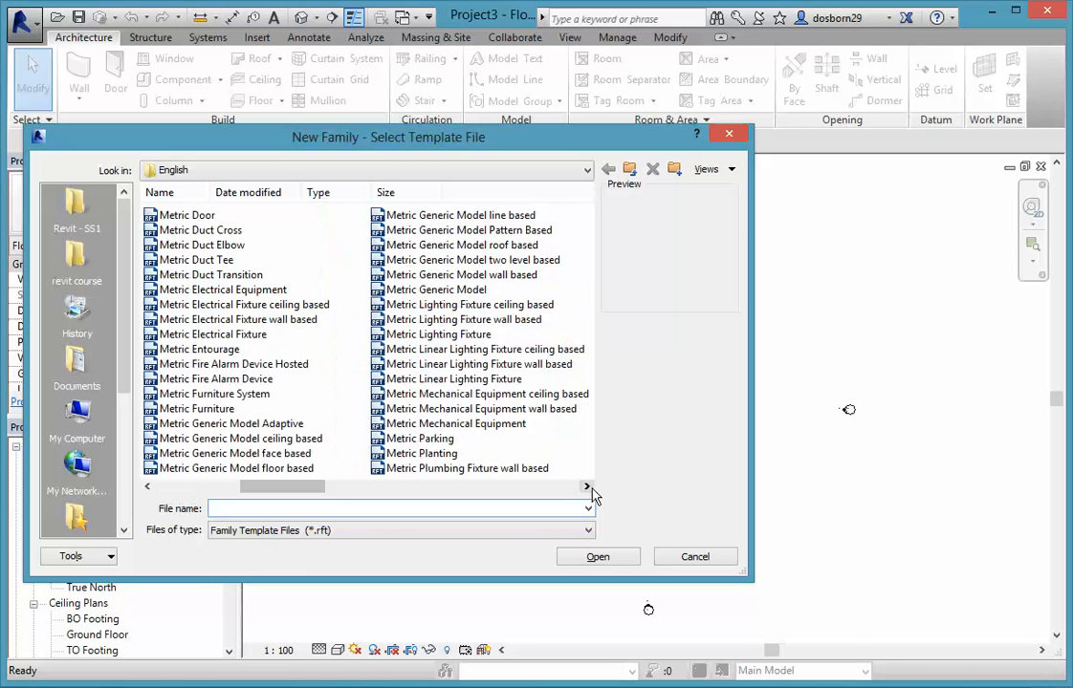
click(587, 488)
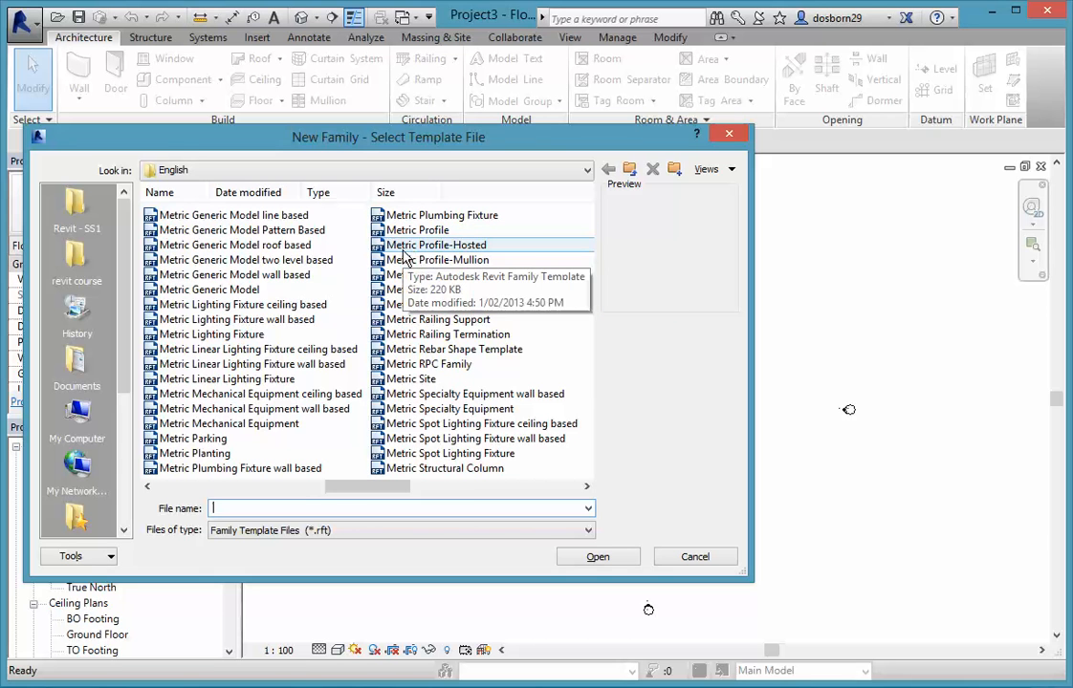
click(450, 248)
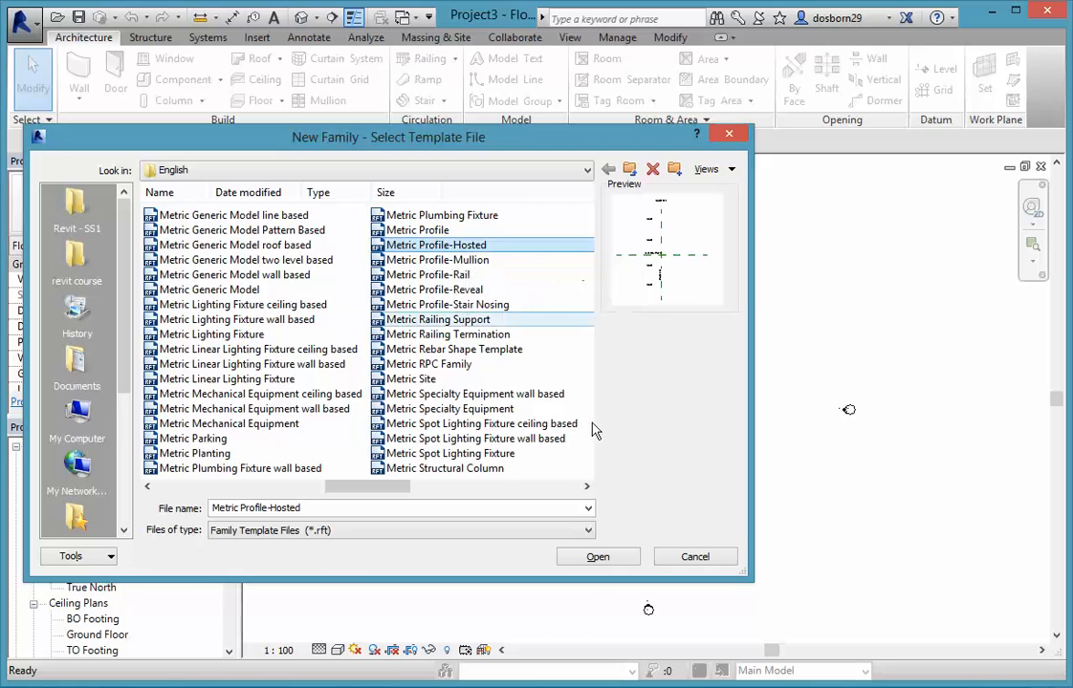
click(595, 563)
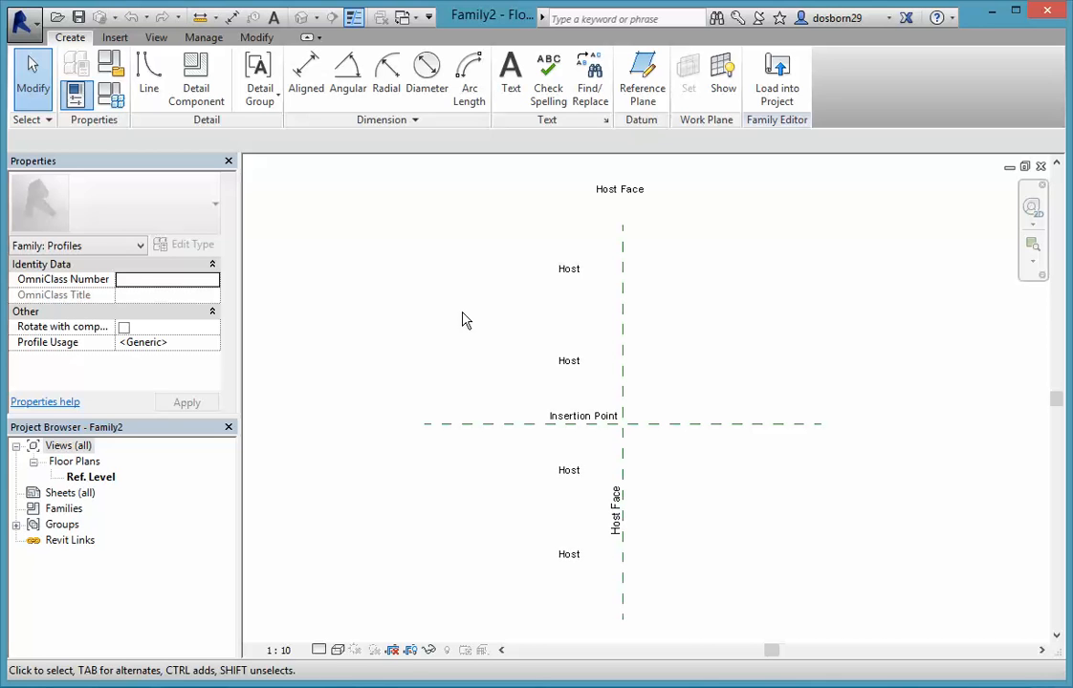
Draw a horizontal reference plane about 100 mm above the insertion point plane, running from the host face across the host side
click(487, 432)
right_click(494, 427)
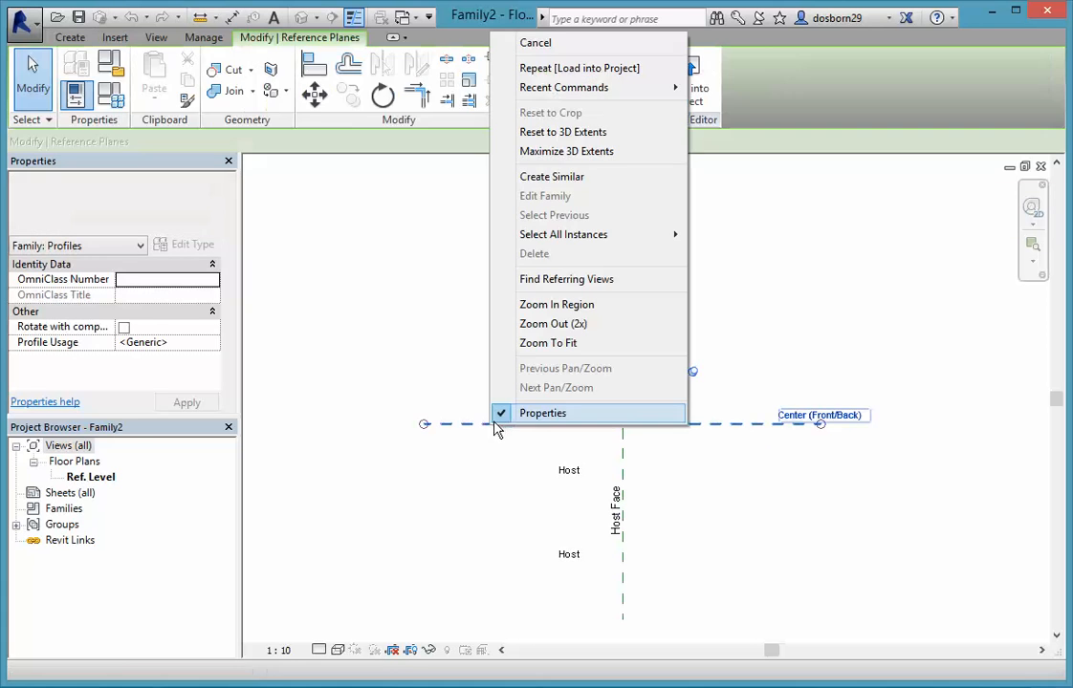
click(538, 179)
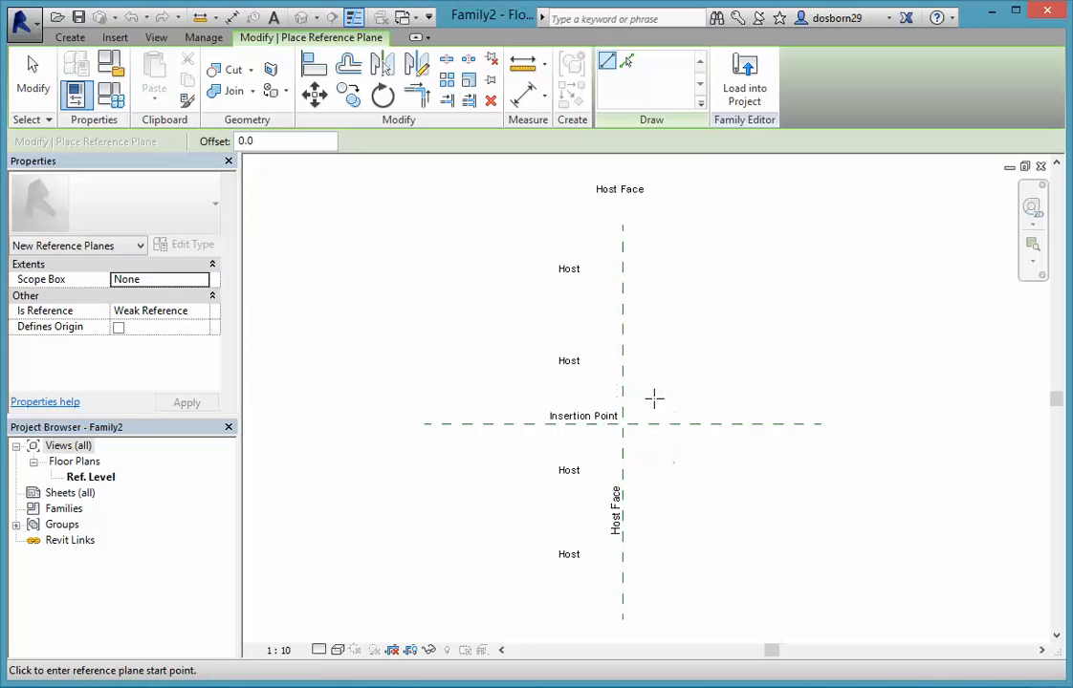
click(623, 390)
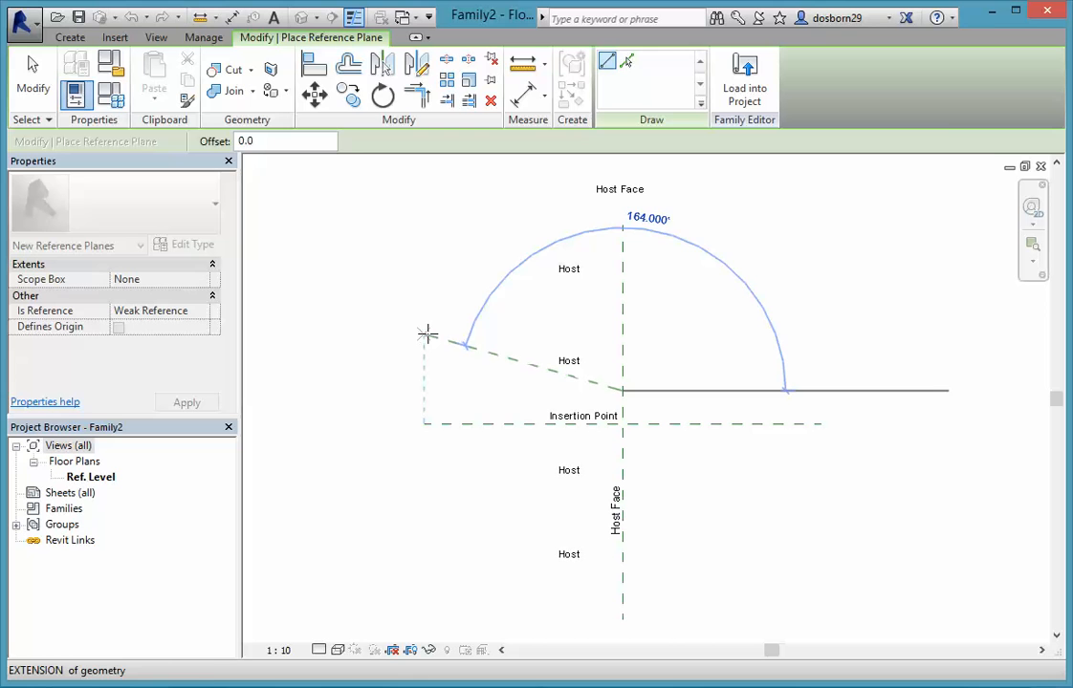
click(424, 389)
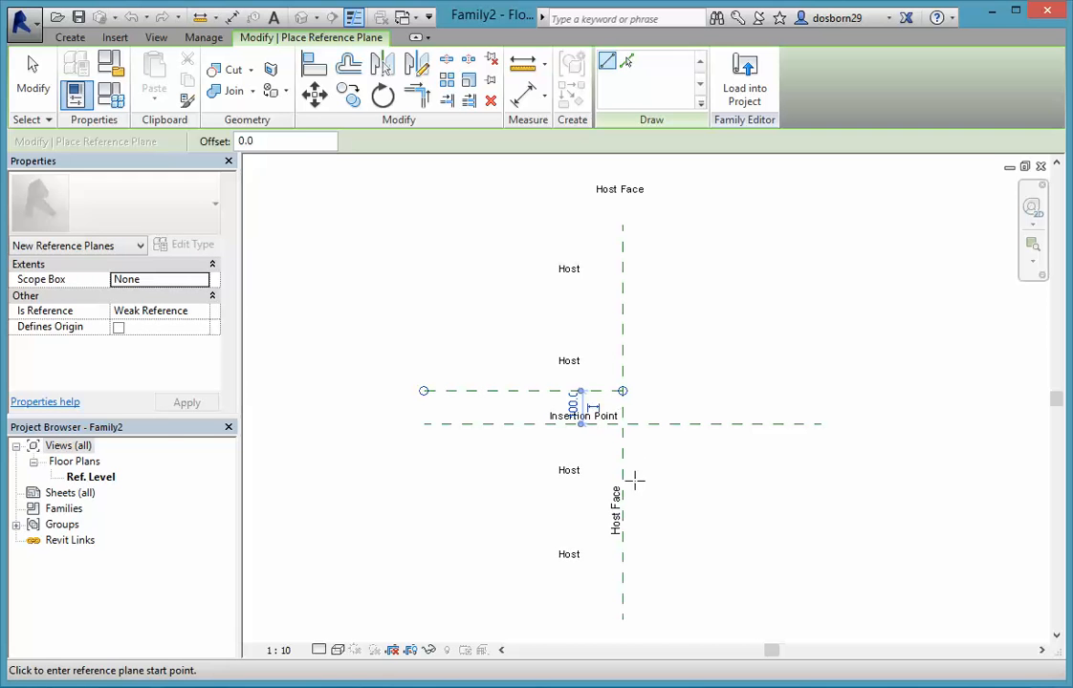
right_click(380, 331)
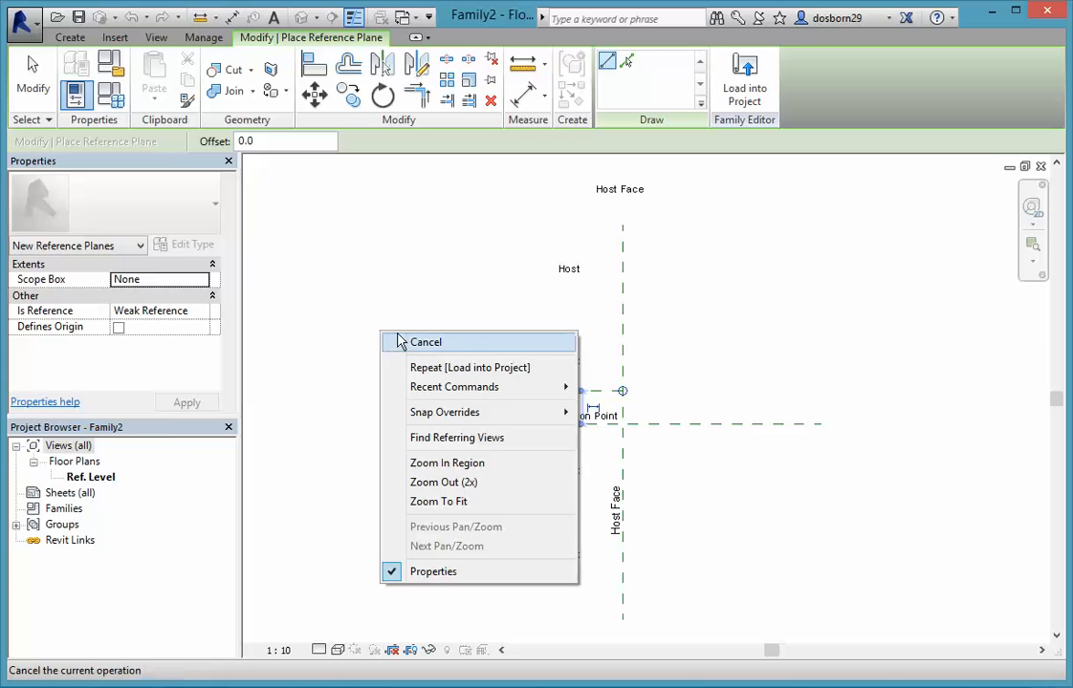
right_click(325, 277)
key(Escape)
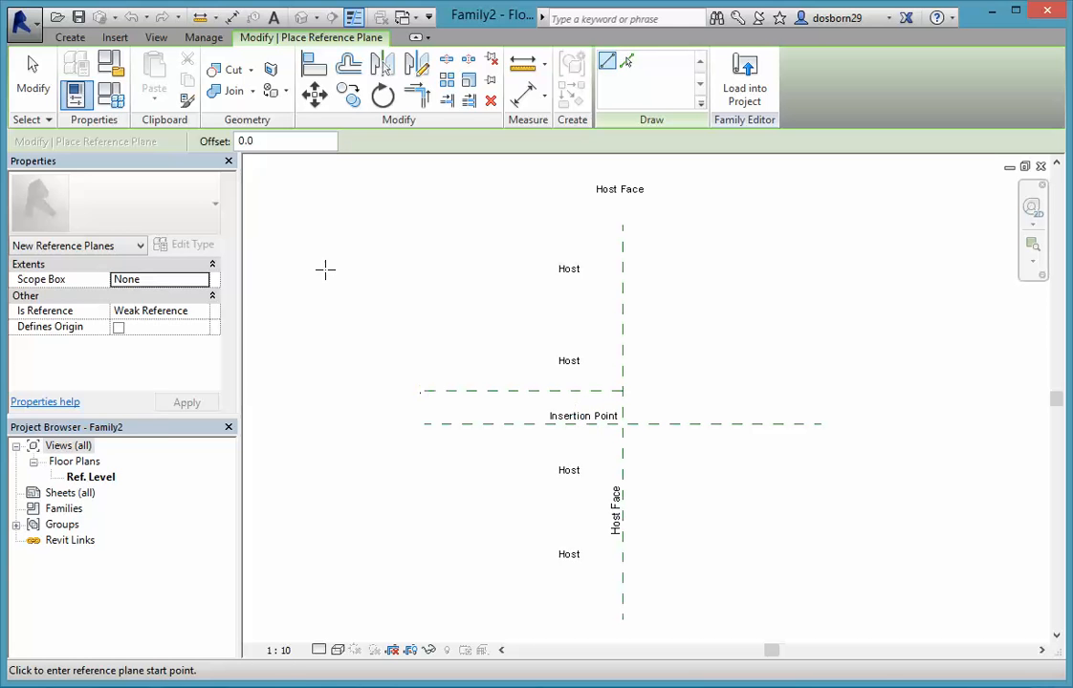
key(Escape)
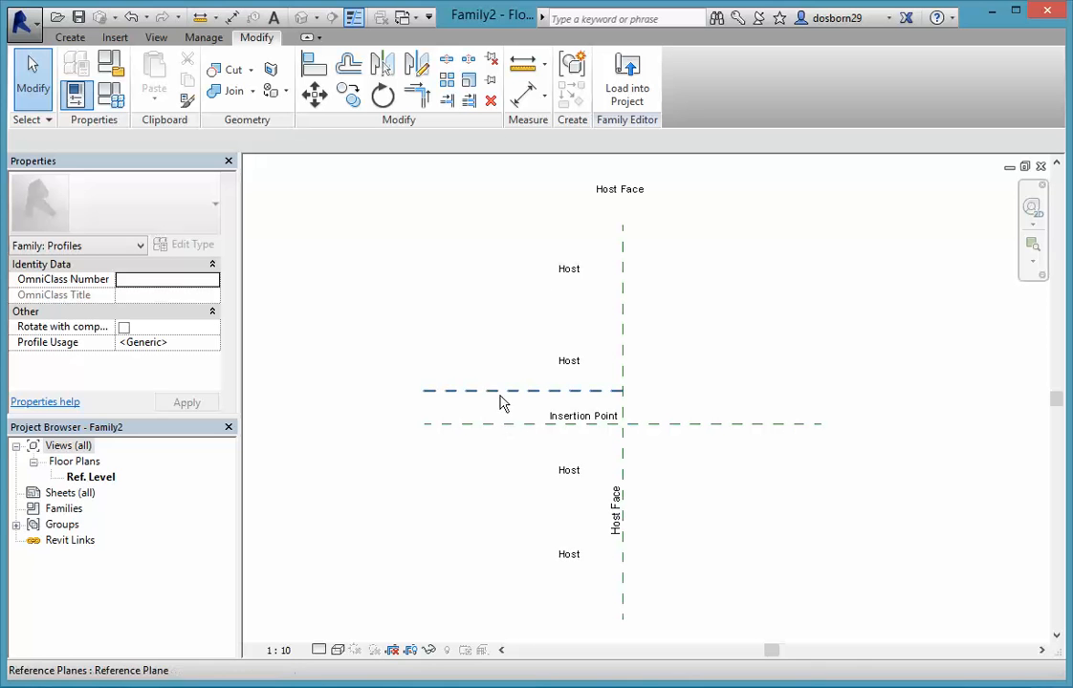
Draw a vertical reference plane 150 mm from the host face on the host side, running downward from the insertion point plane
click(624, 366)
right_click(627, 369)
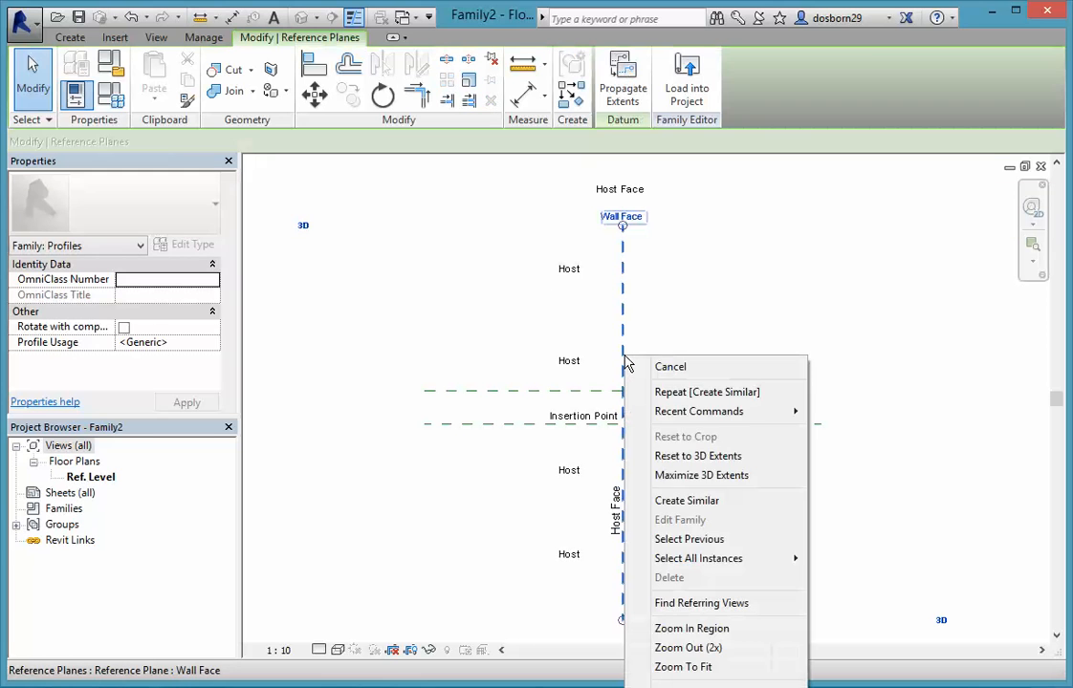
click(690, 500)
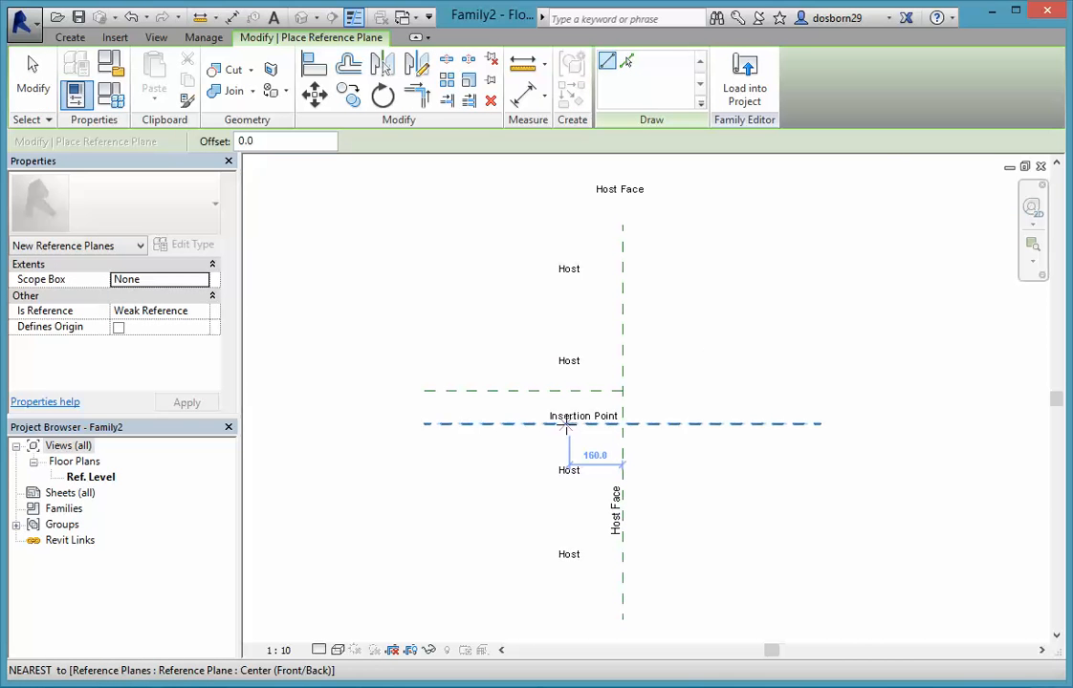
scroll(567, 427, up, 2)
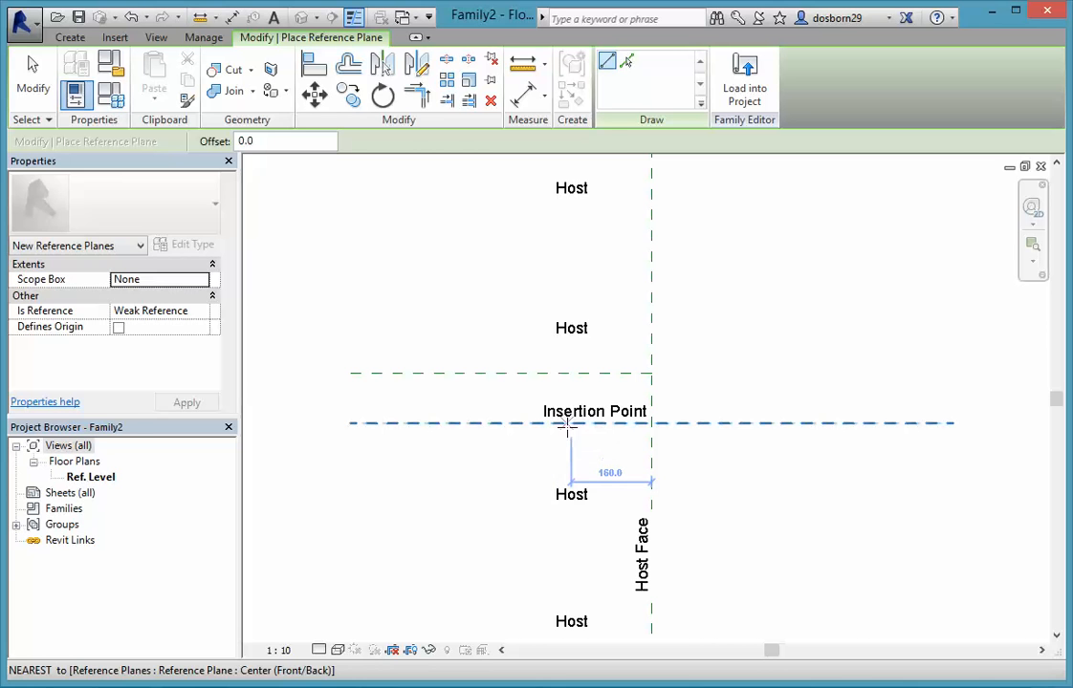
scroll(567, 427, up, 3)
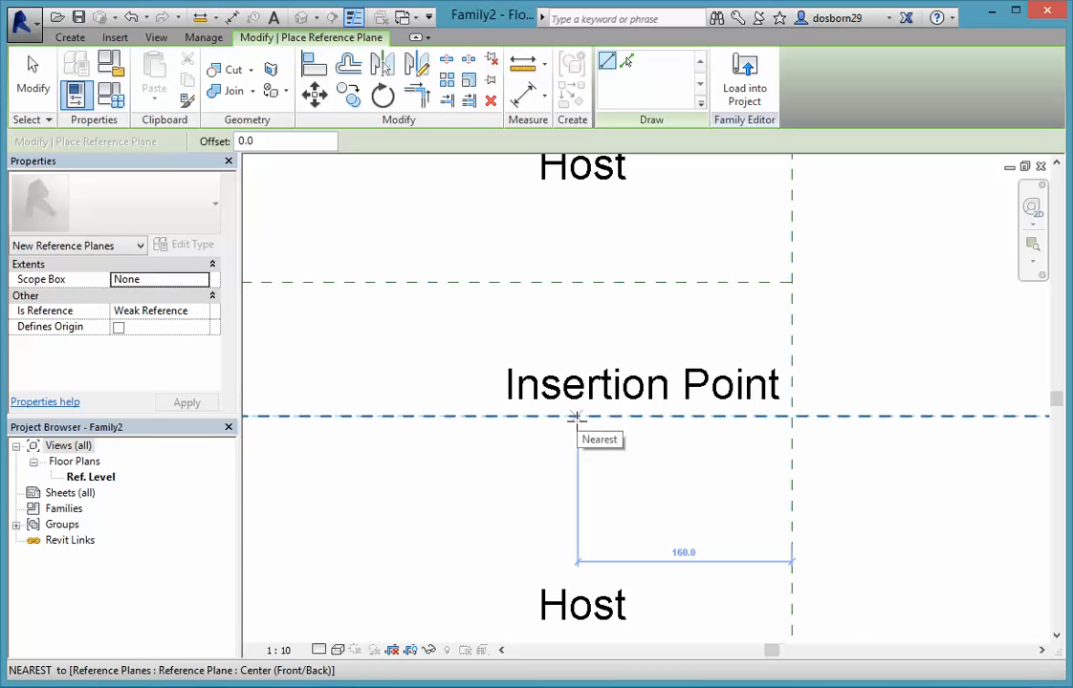
text(15)
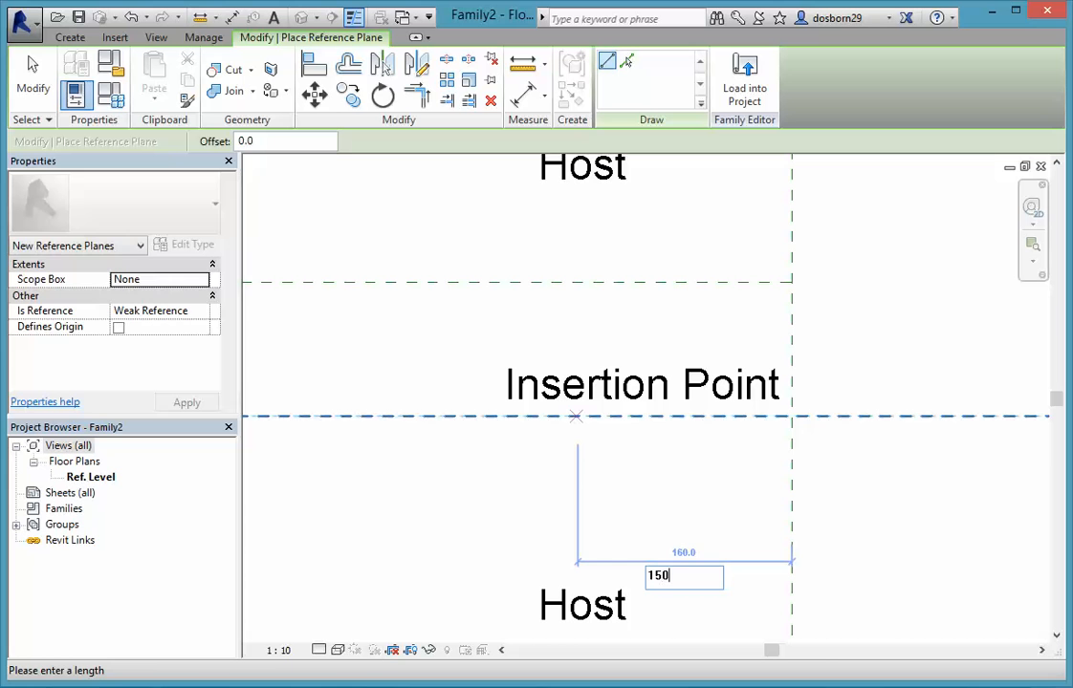
text(0)
key(Return)
click(590, 419)
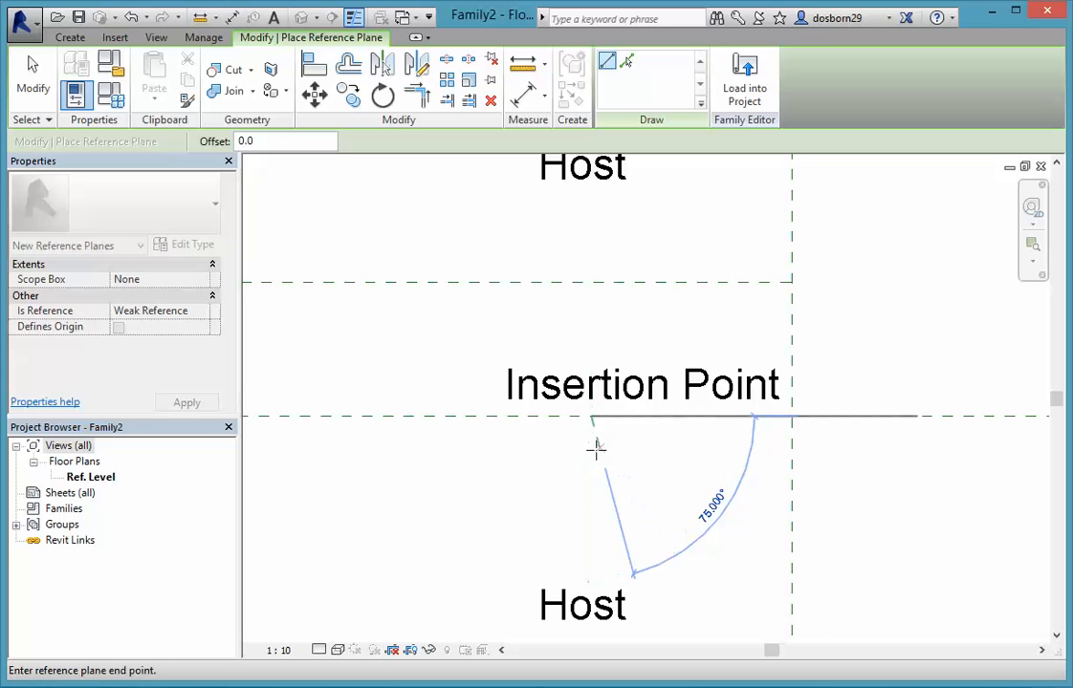
scroll(596, 469, down, 2)
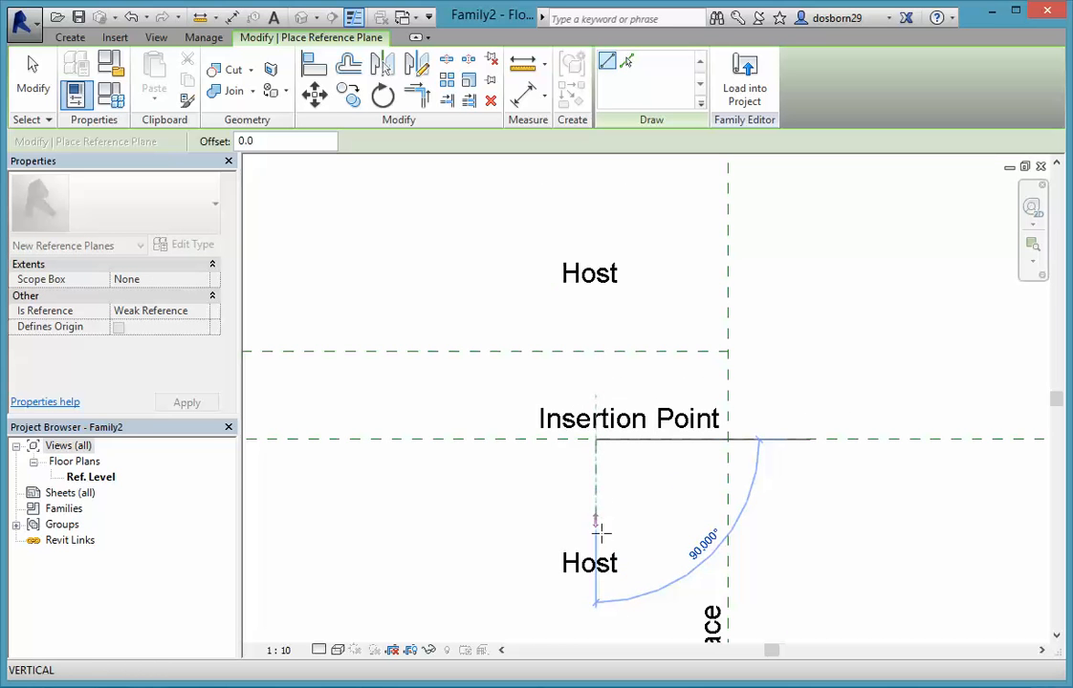
scroll(594, 600, down, 2)
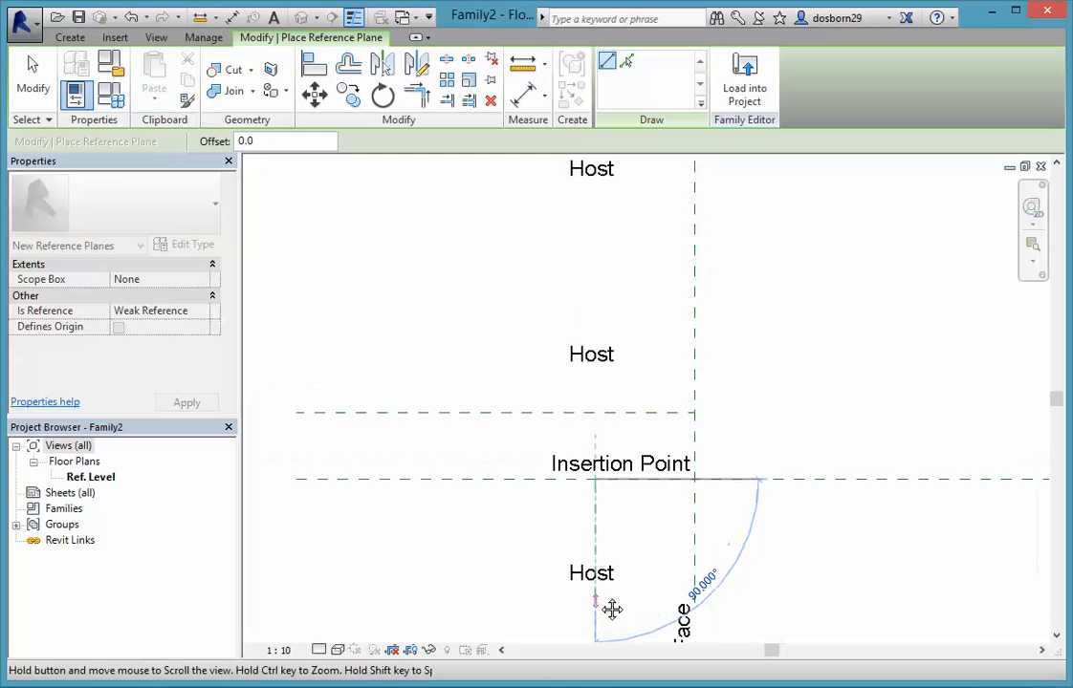
middle_drag(612, 609, 613, 522)
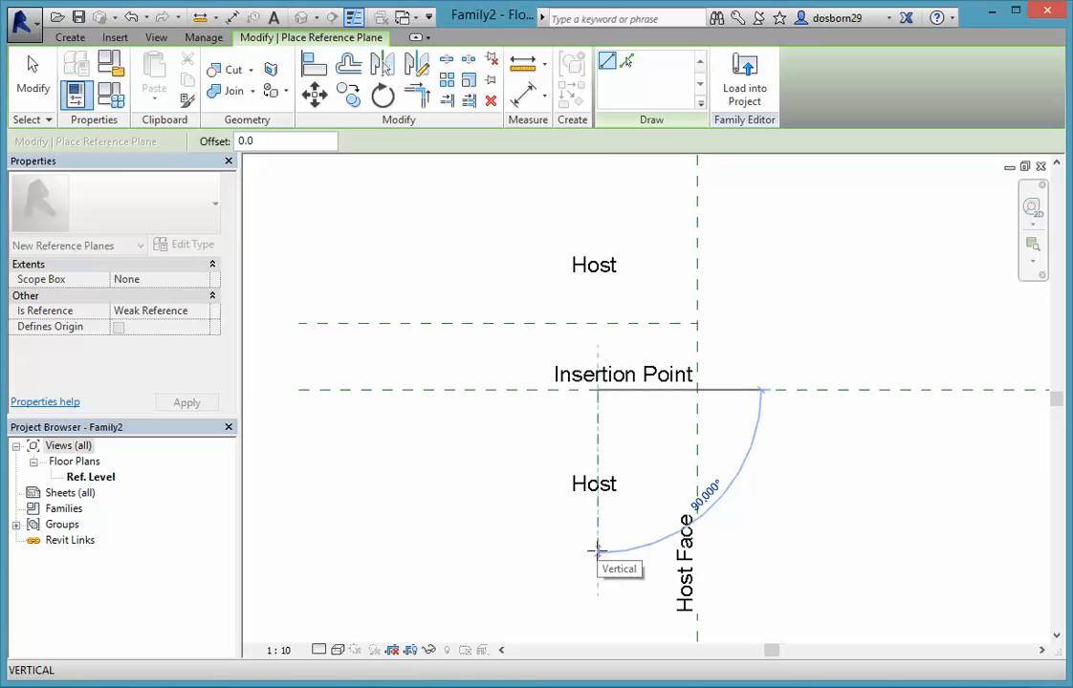
click(597, 550)
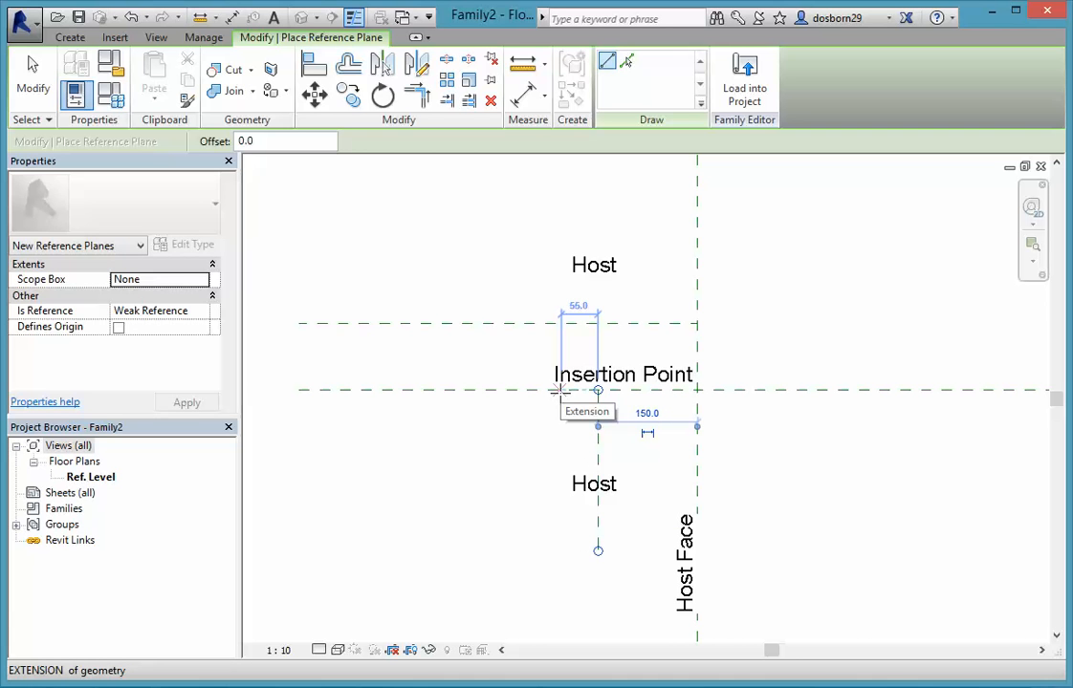
Draw a second vertical reference plane 50 mm farther into the host, running downward from the insertion point plane
text(50)
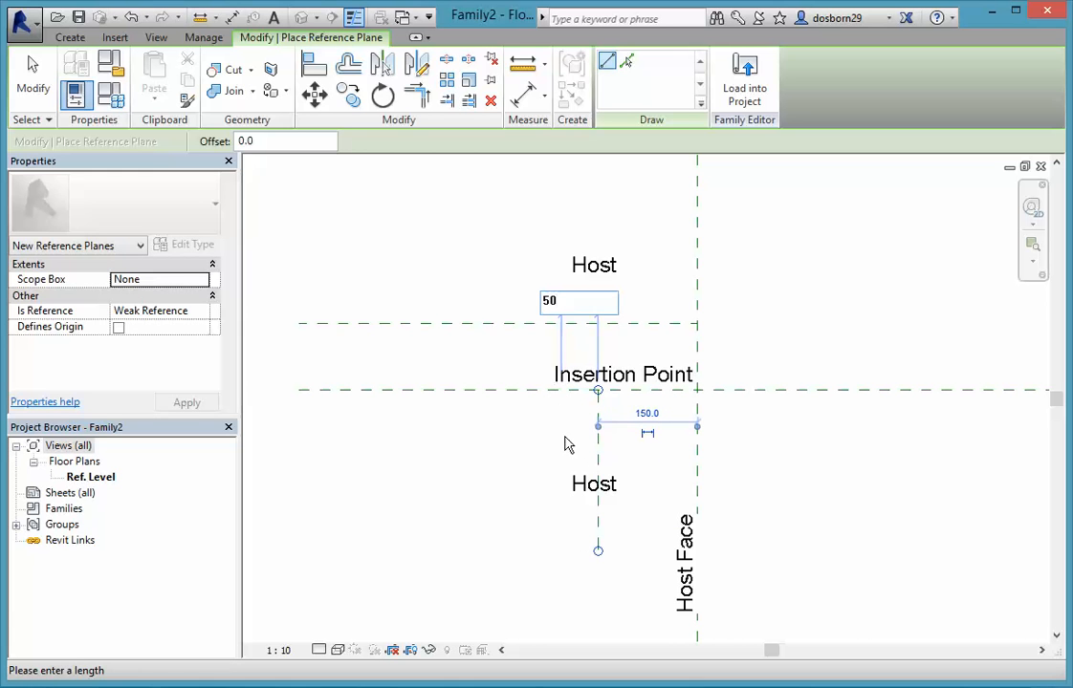
key(Return)
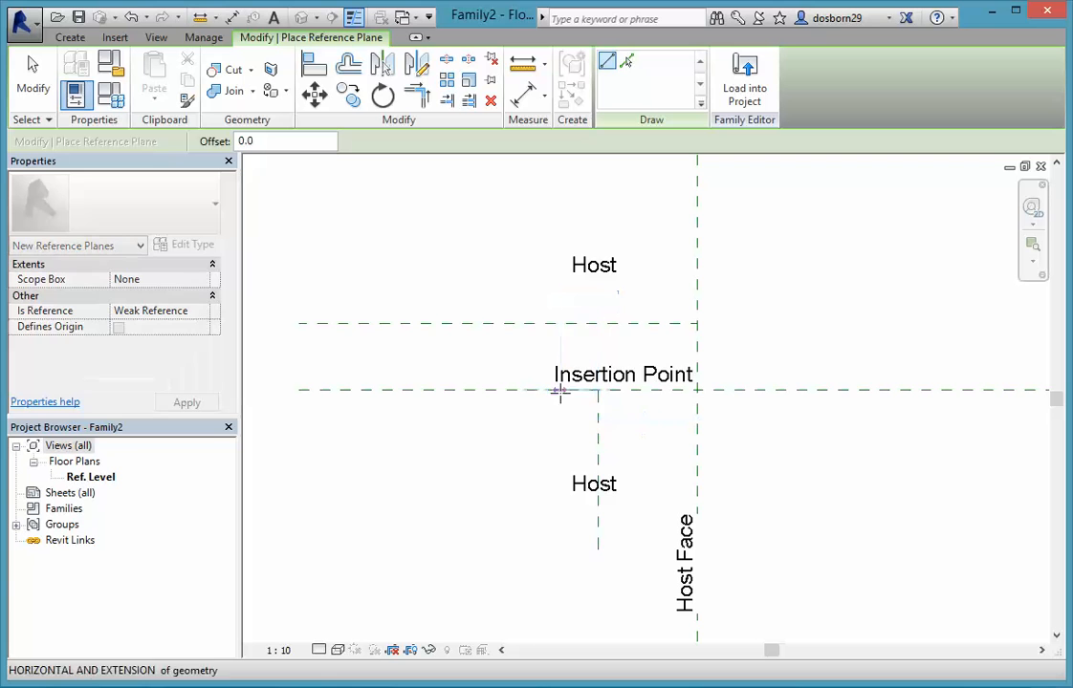
click(564, 390)
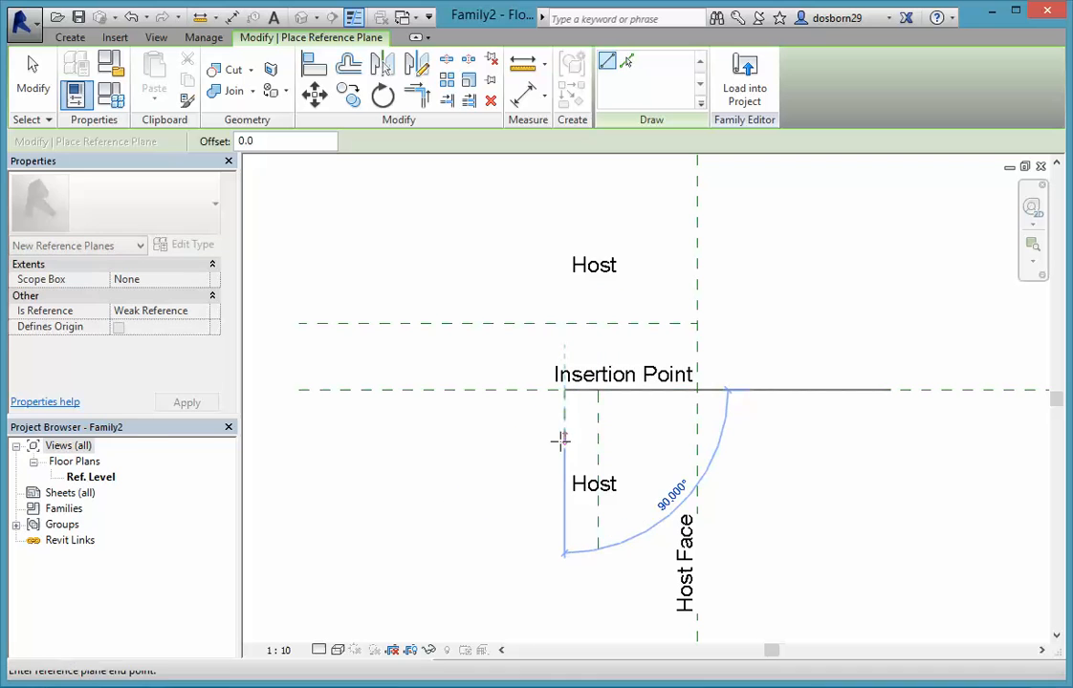
click(564, 540)
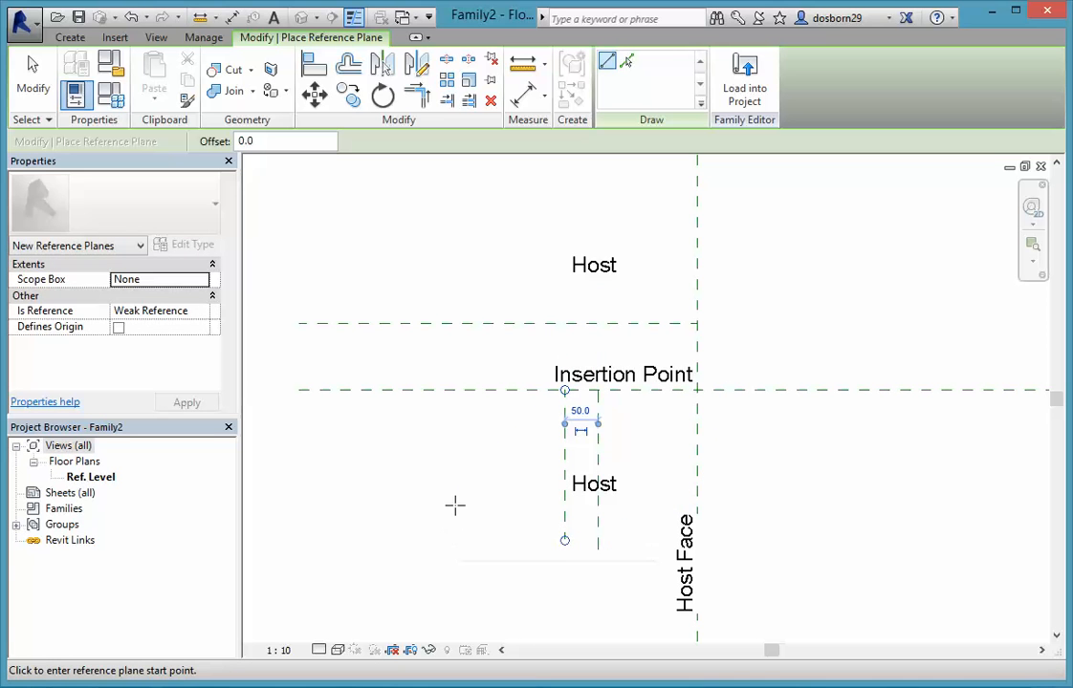
key(Escape)
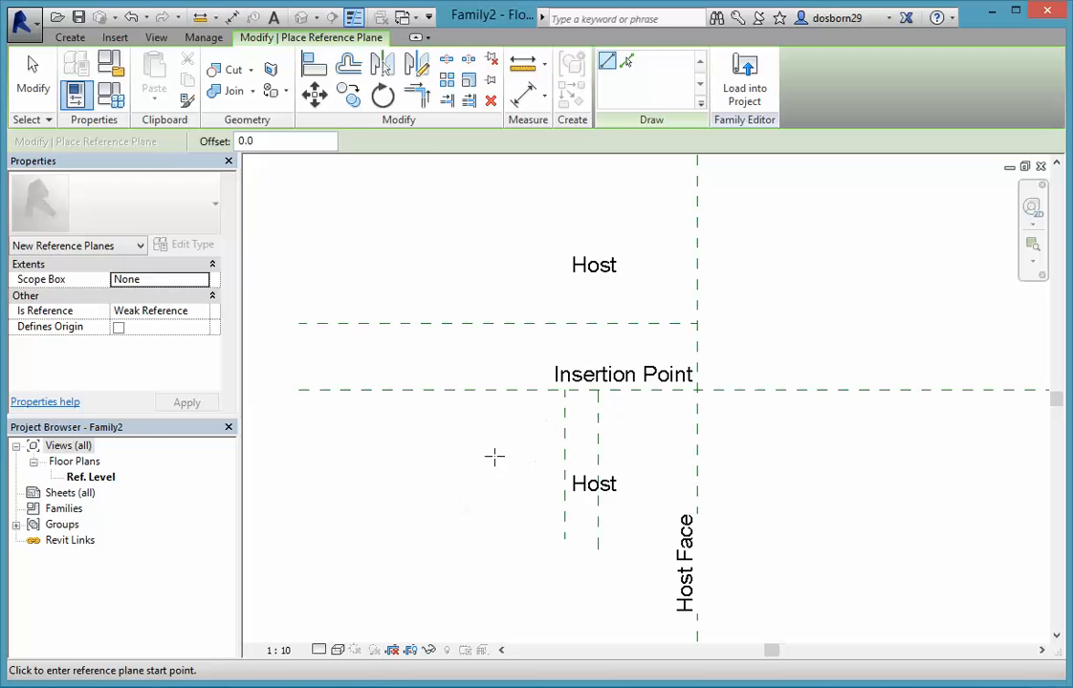
key(Escape)
Draw a 350 mm profile line along the insertion point plane, from 150 mm outside the host face to the outermost vertical reference plane
scroll(478, 480, down, 1)
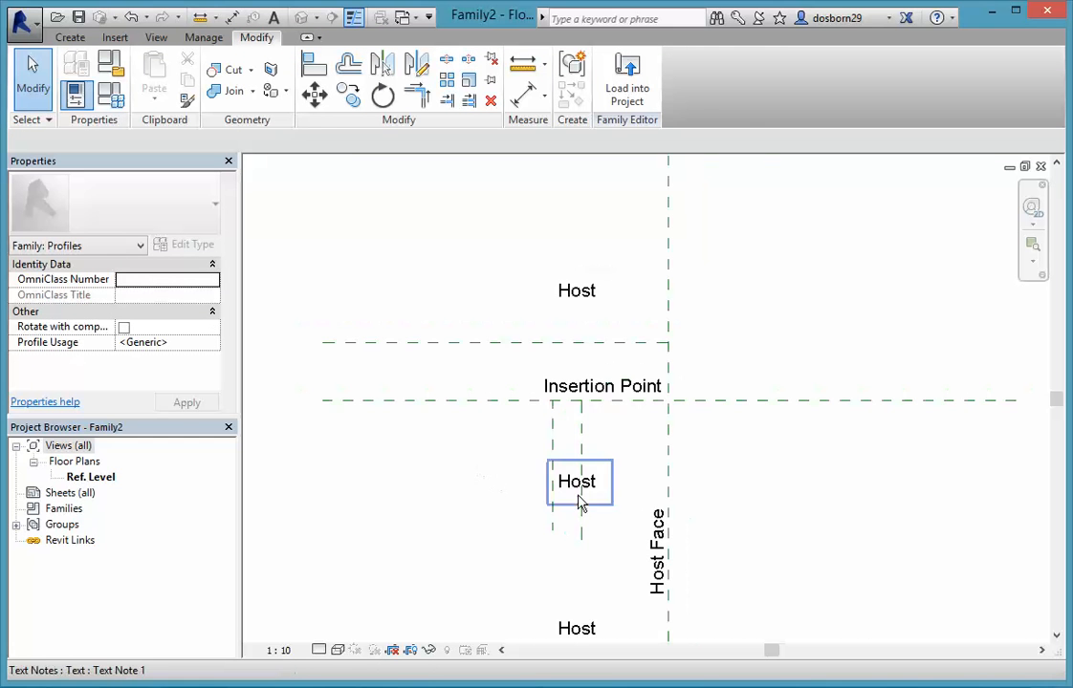
middle_drag(769, 514, 758, 431)
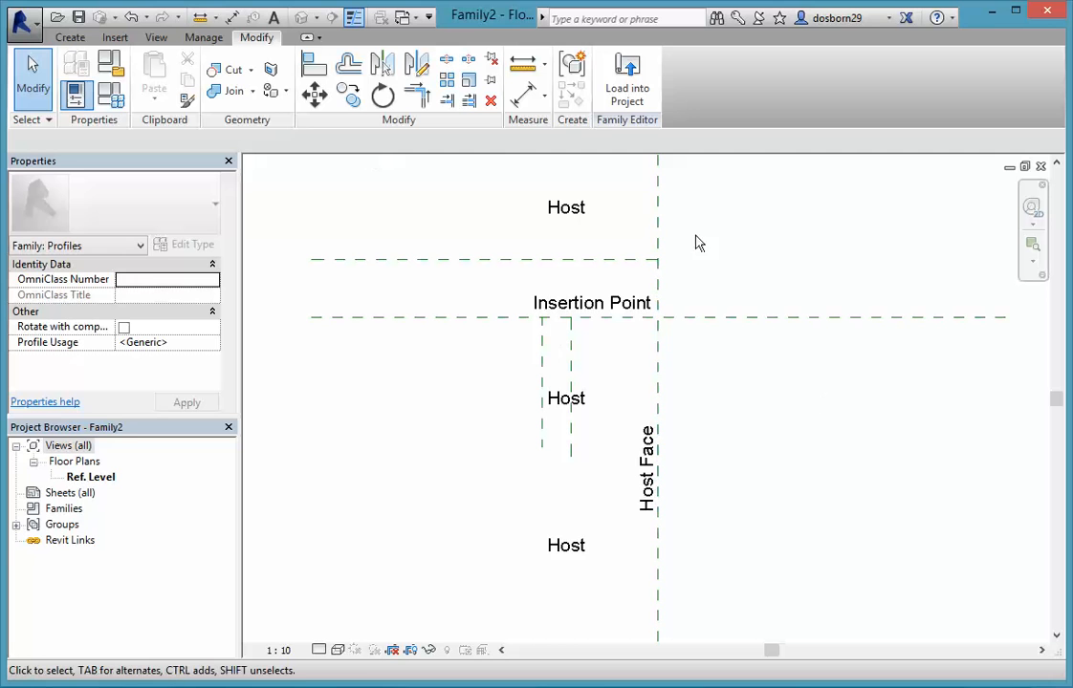
click(69, 38)
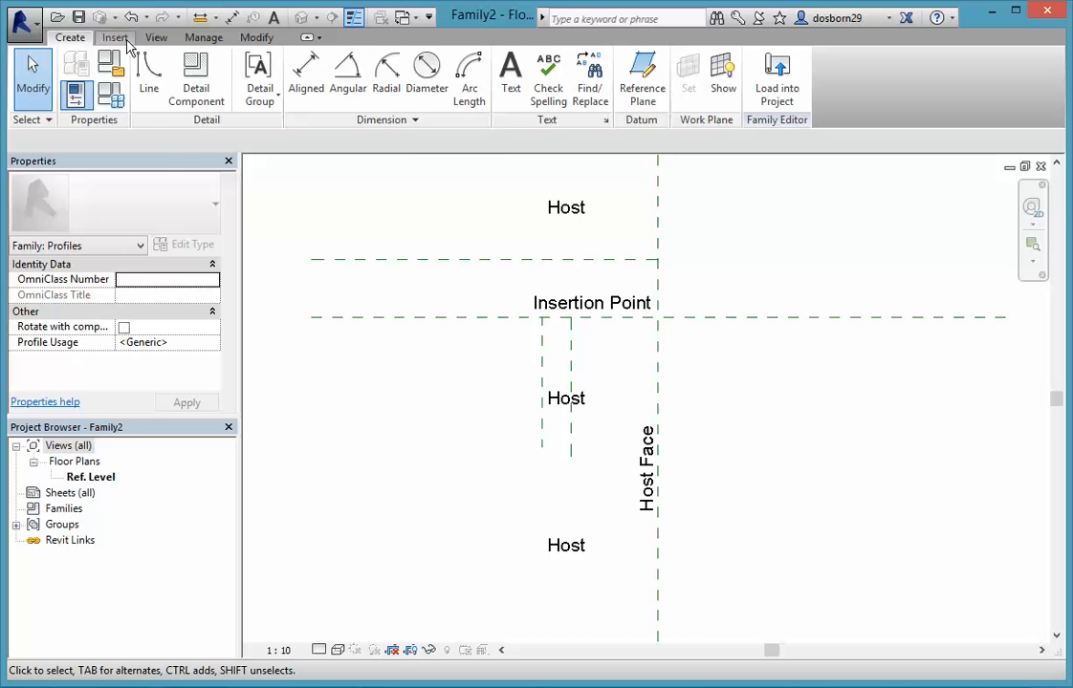
click(151, 86)
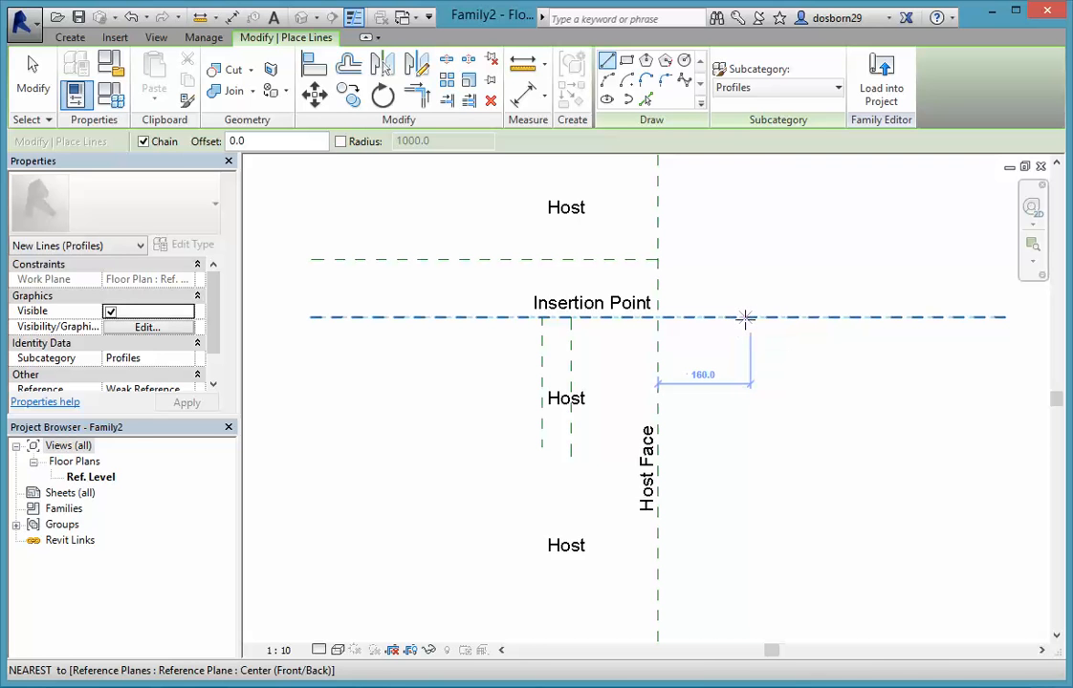
text(175.0)
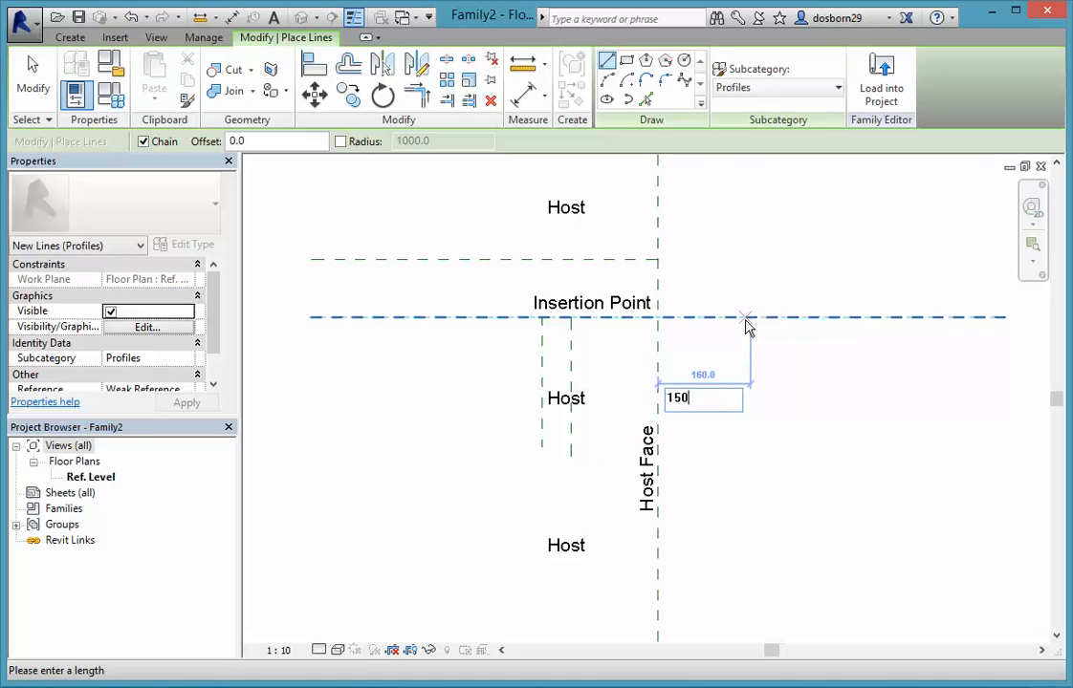
key(Return)
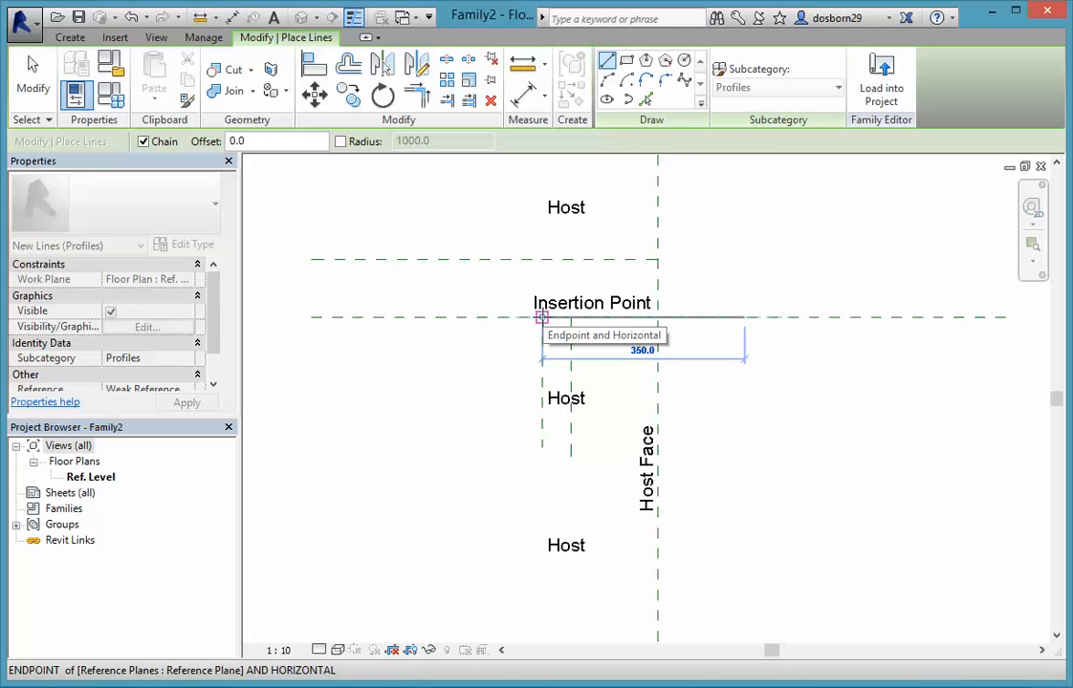
click(541, 317)
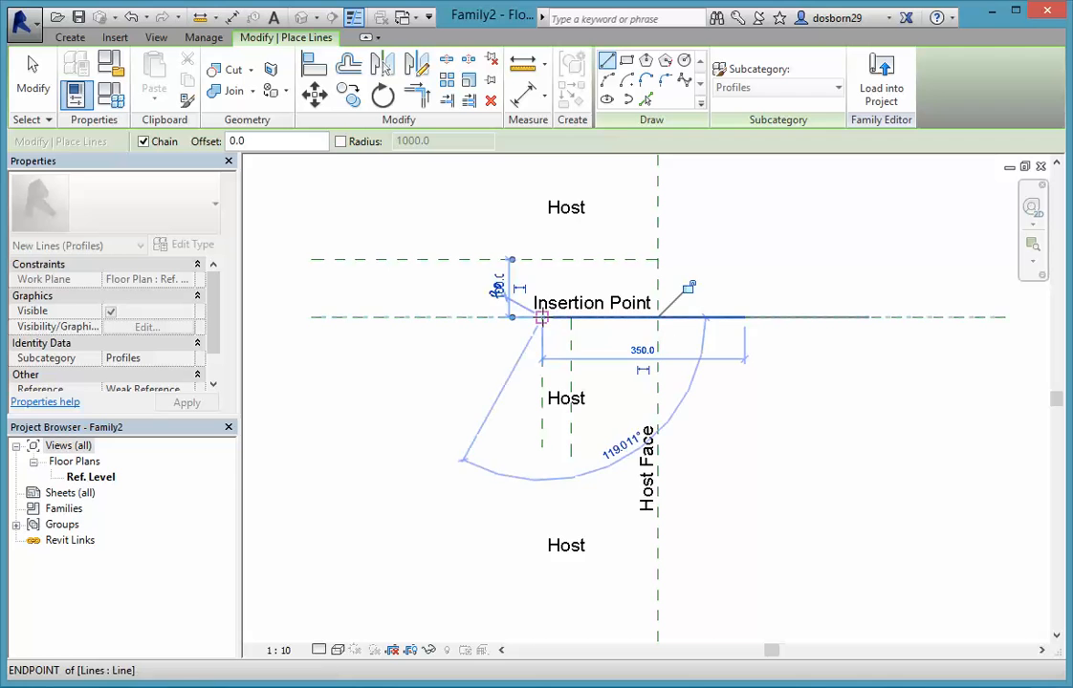
Continue the profile with a 45° line to the 150 mm reference plane and a 300 mm line straight down along it
scroll(566, 365, up, 4)
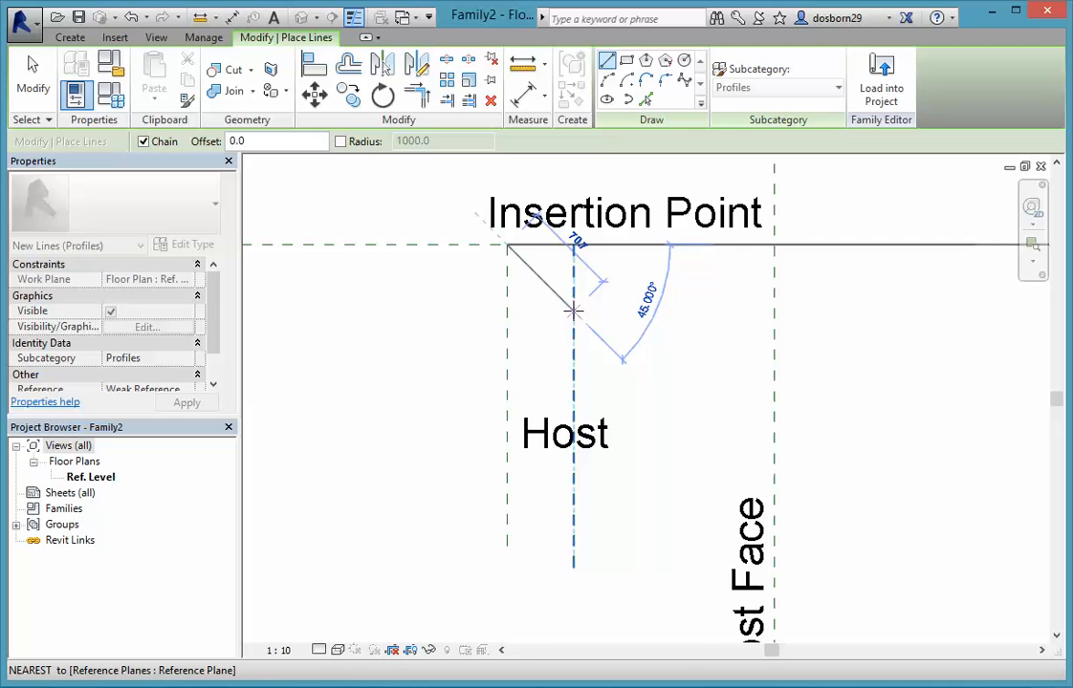
click(574, 310)
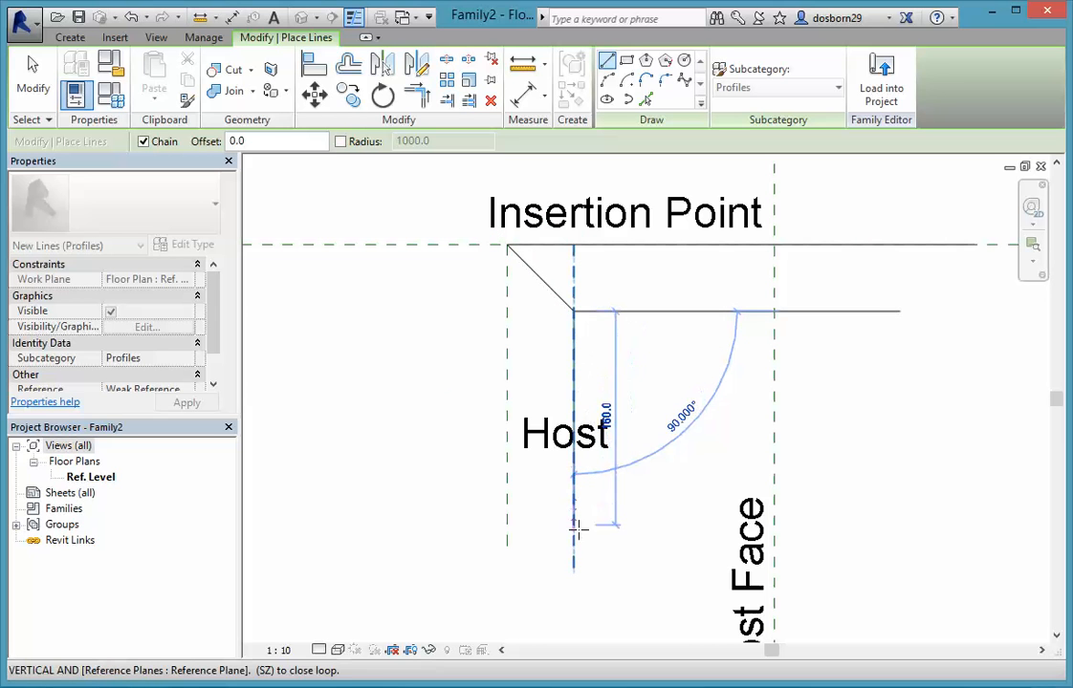
text(300)
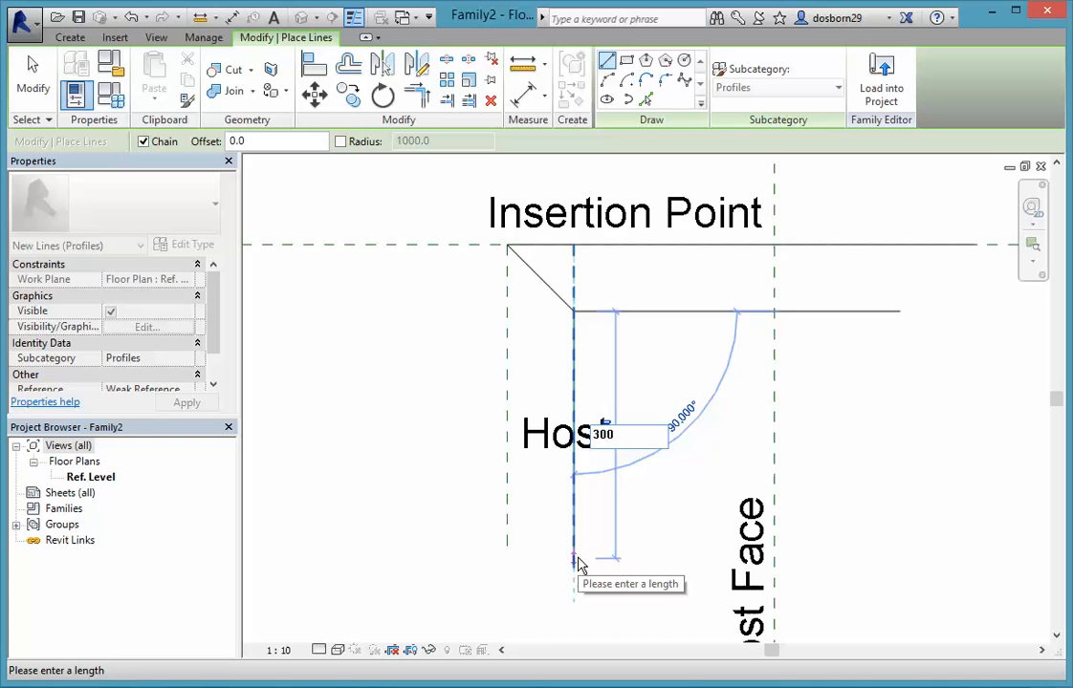
key(Return)
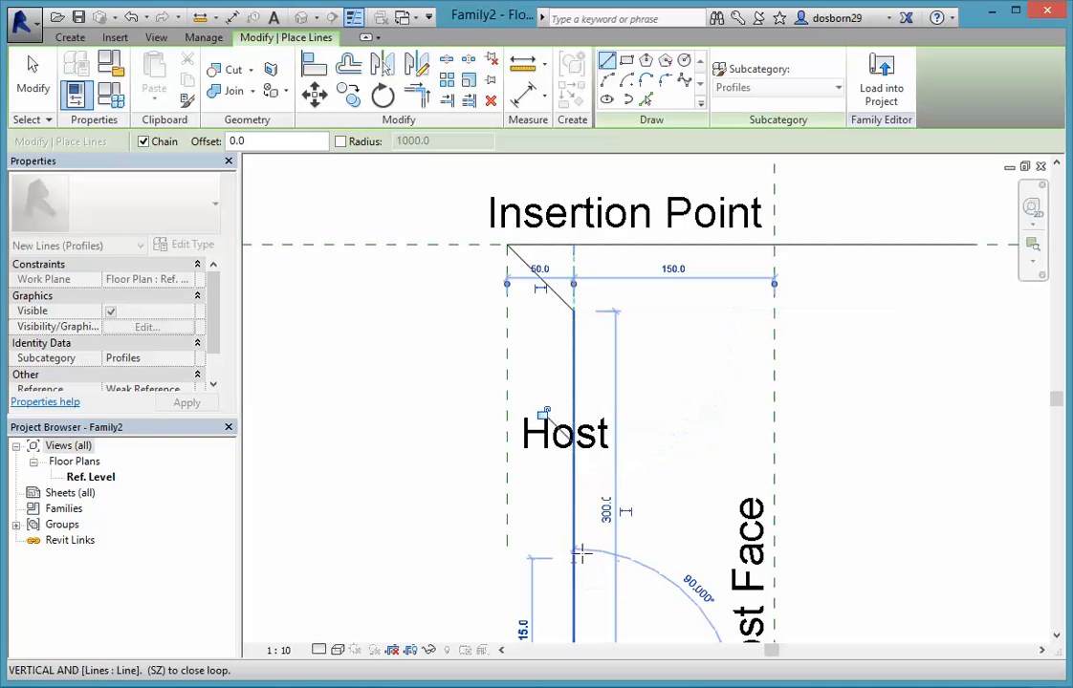
Close the profile with a 300 mm horizontal bottom line and a vertical line up to the start of the top line
middle_drag(642, 518, 690, 326)
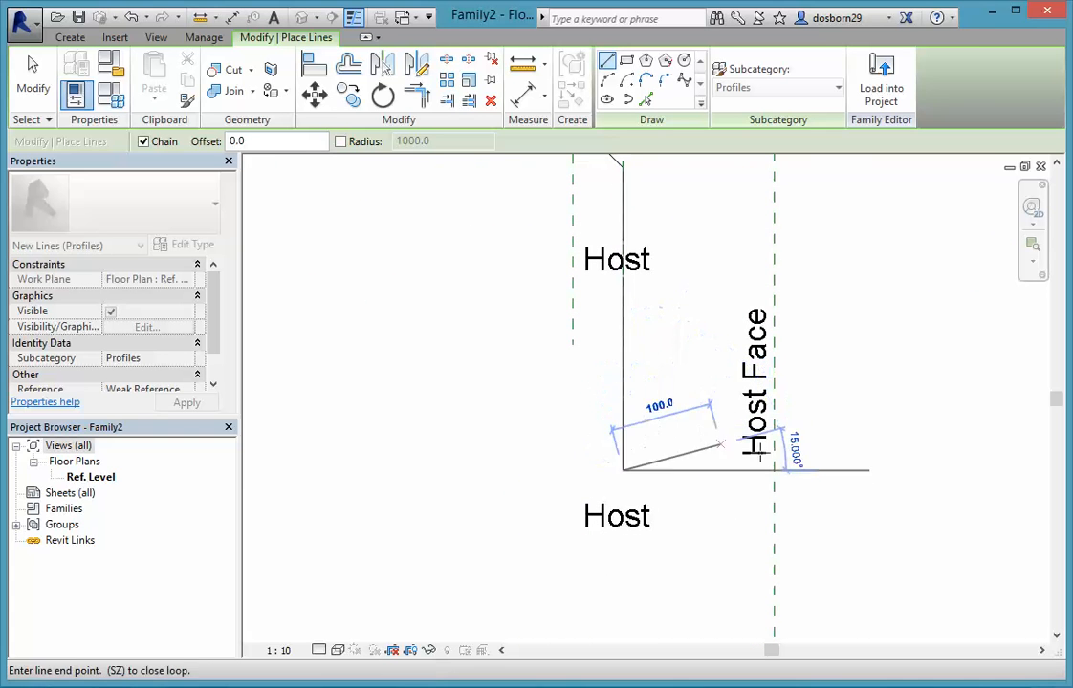
middle_drag(890, 466, 718, 455)
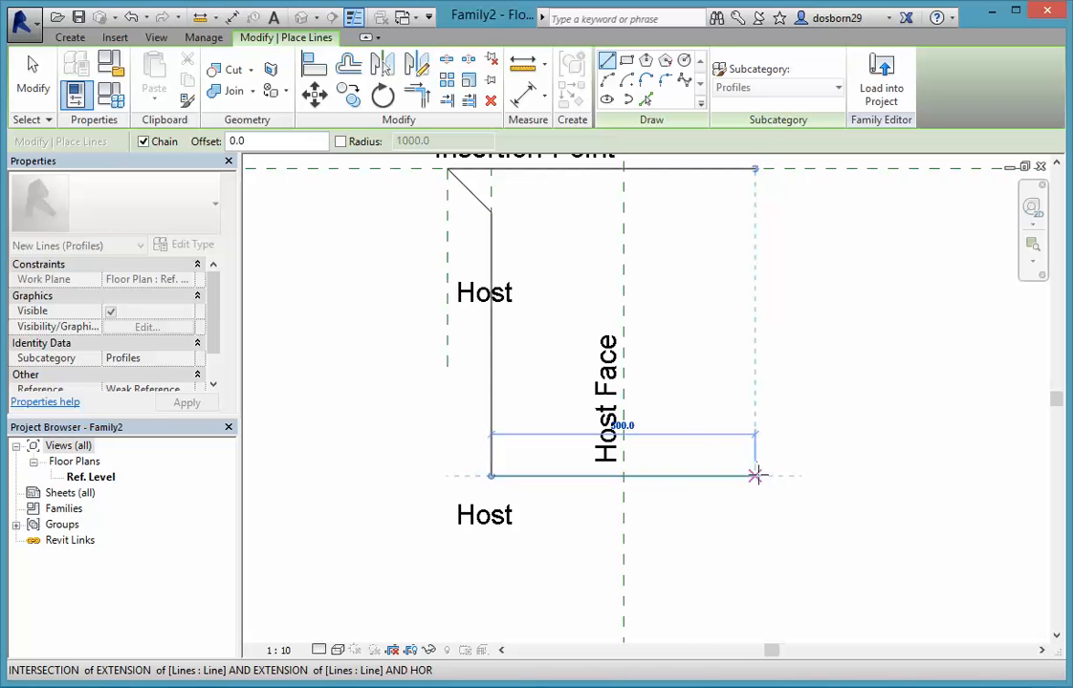
click(756, 475)
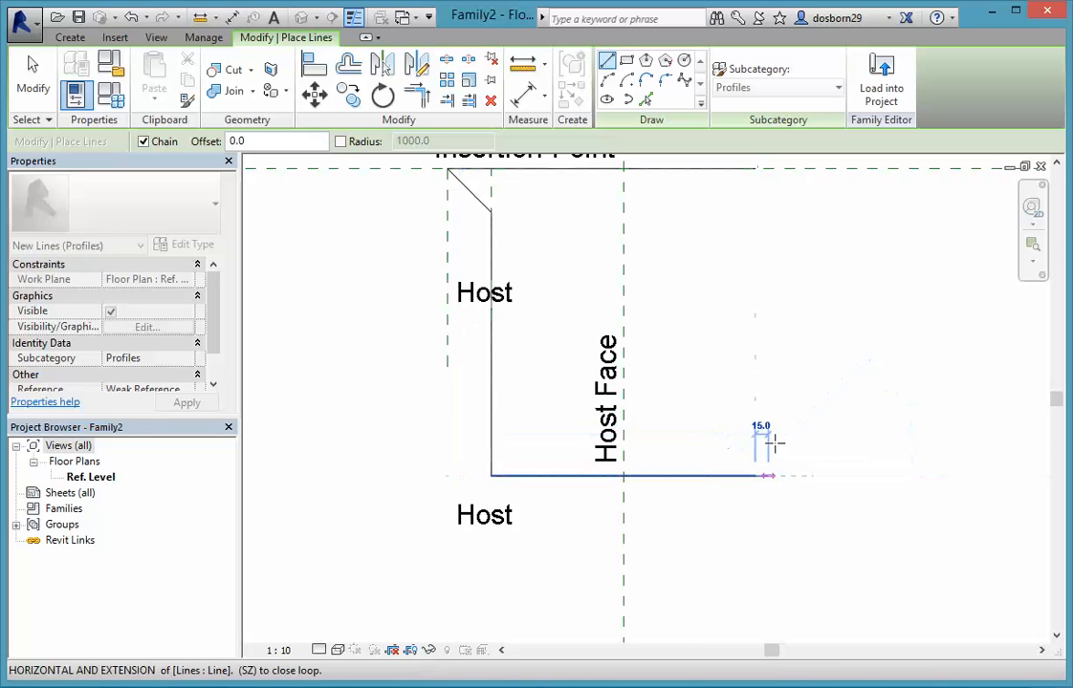
click(755, 168)
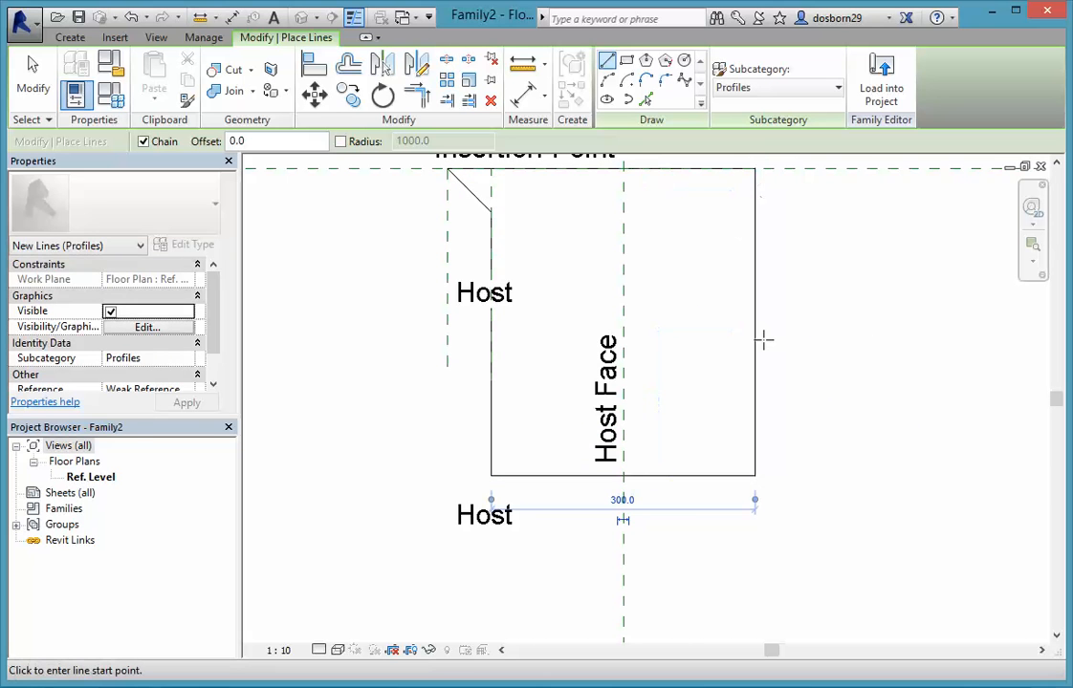
key(Escape)
key(Escape)
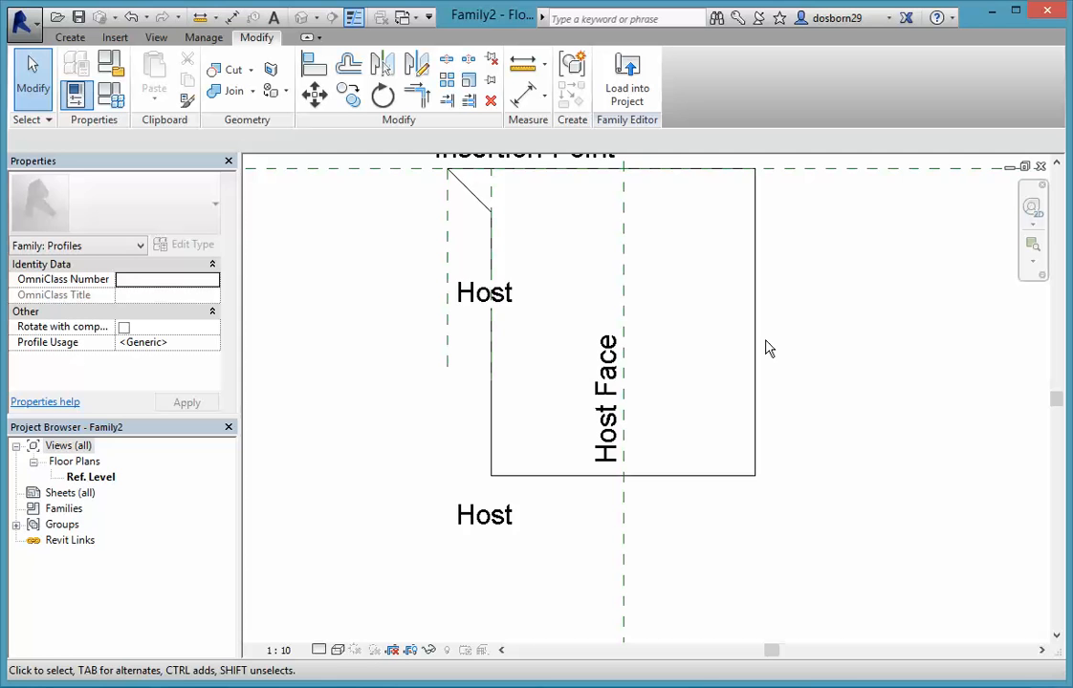
Set the bottom profile line's distance from the insertion point plane to 300 mm
scroll(769, 347, down, 2)
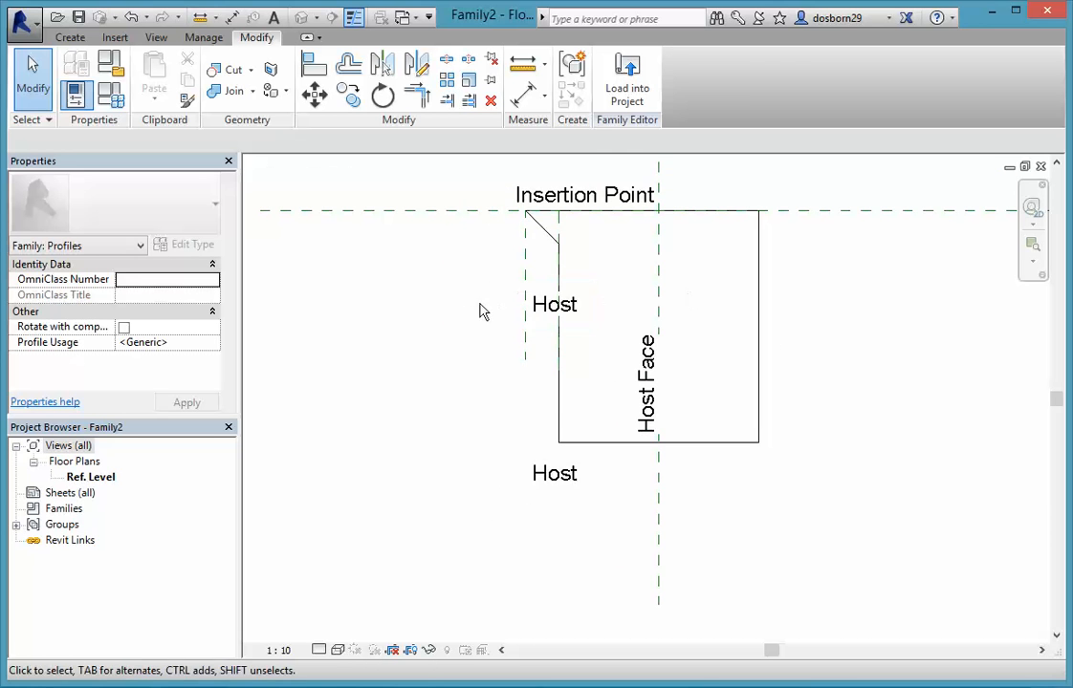
middle_drag(481, 312, 489, 412)
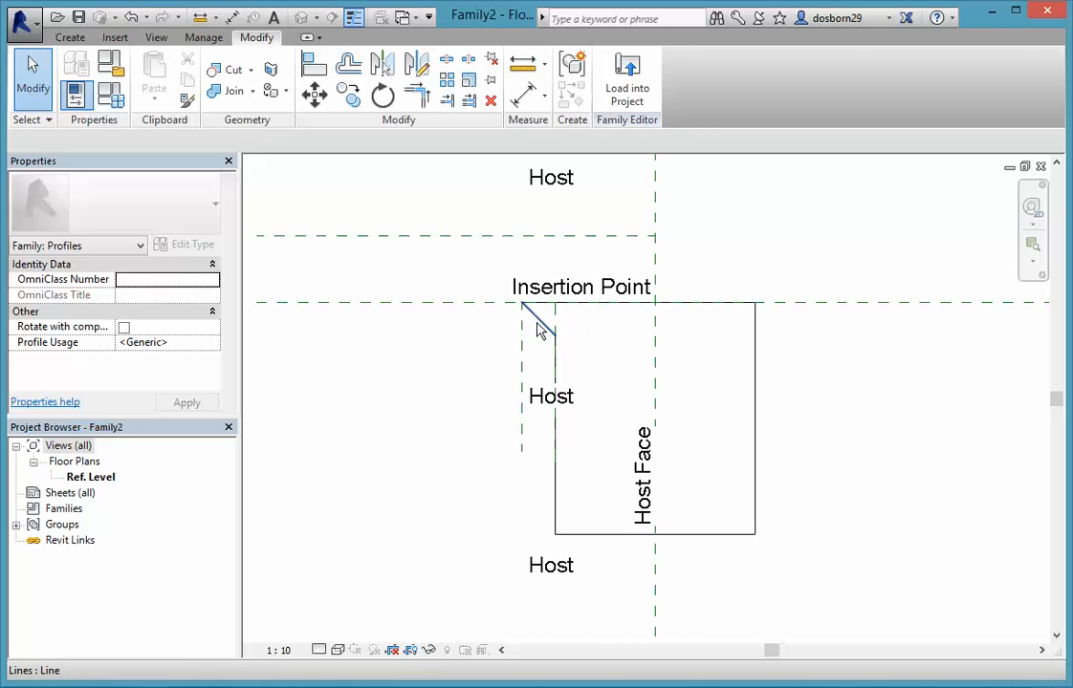
click(609, 535)
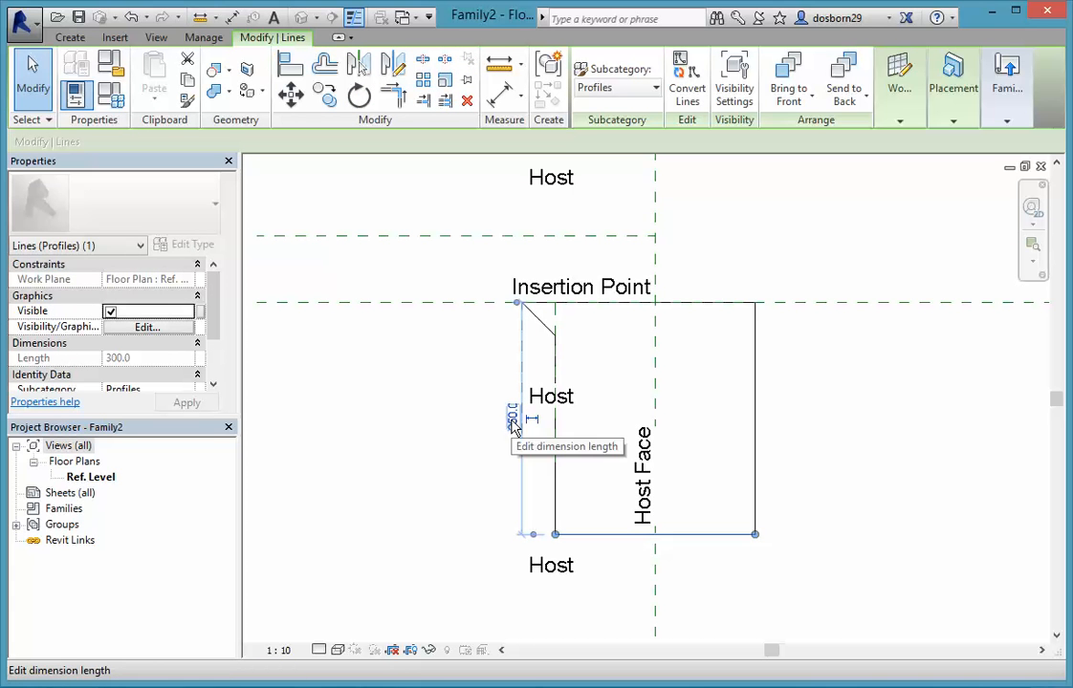
click(513, 422)
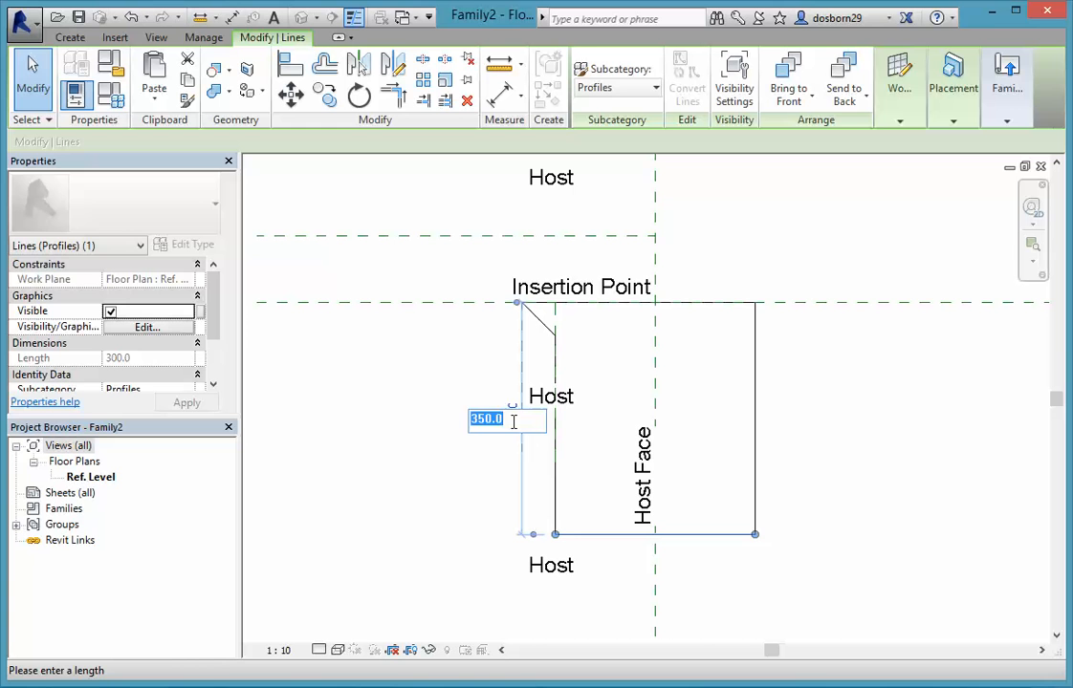
text(3)
key(Return)
click(371, 443)
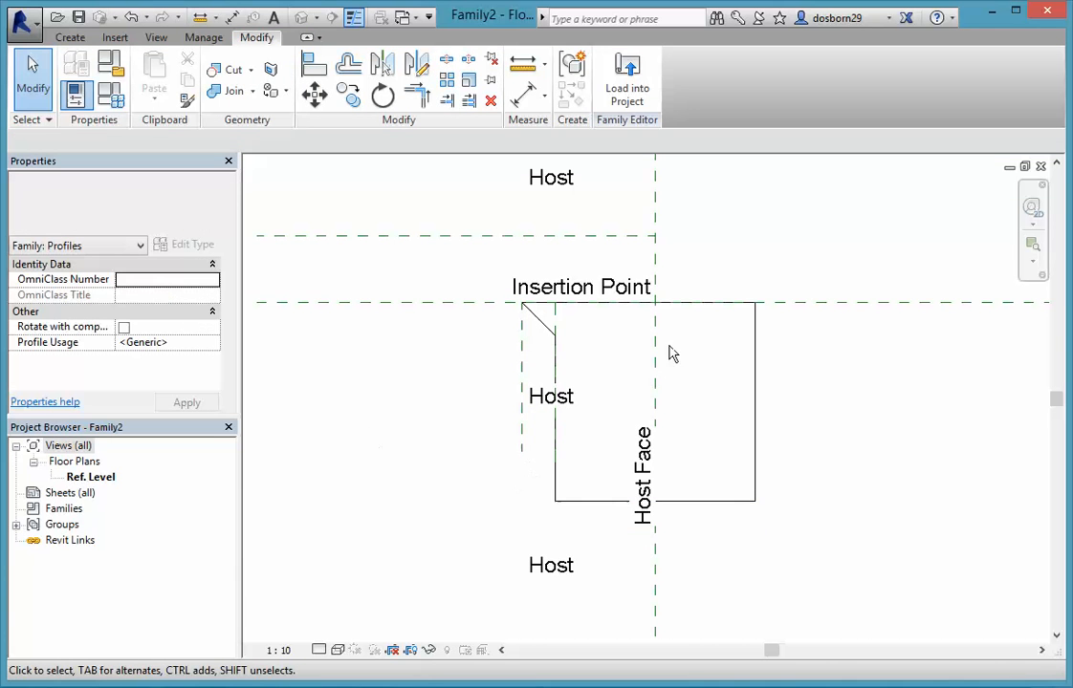
scroll(524, 524, down, 1)
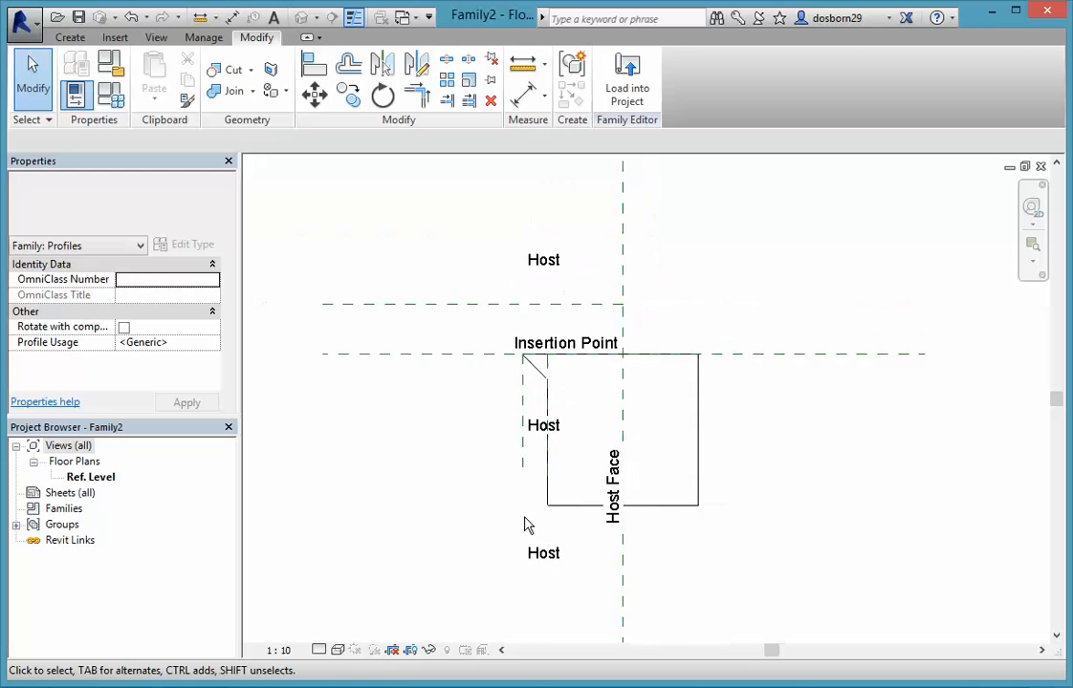
scroll(509, 516, down, 1)
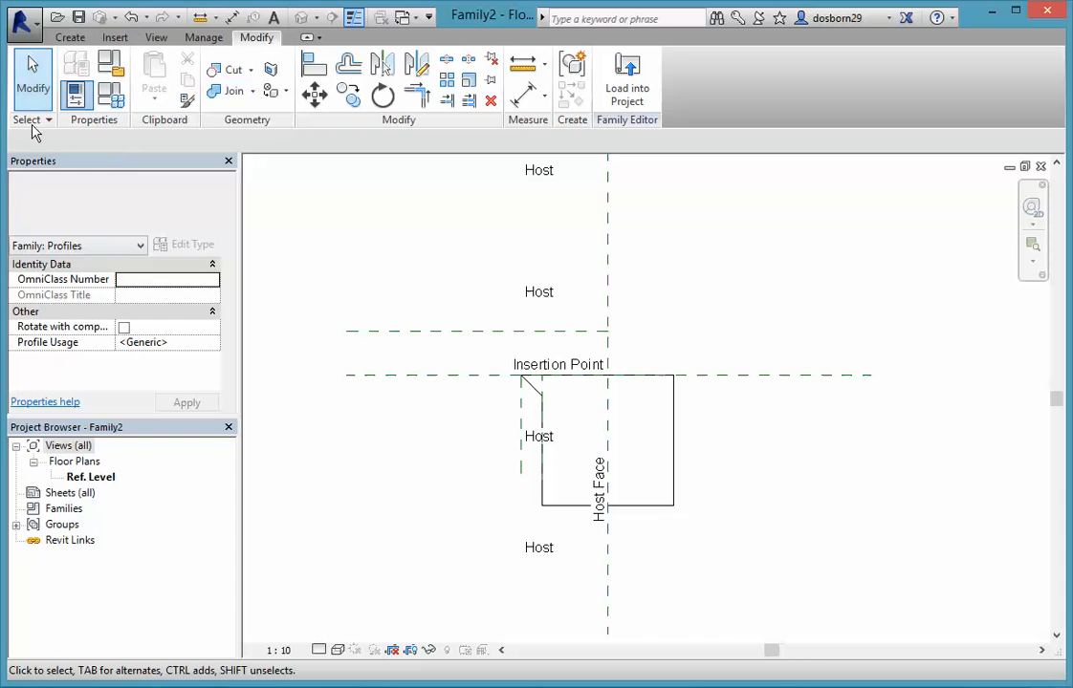
click(153, 38)
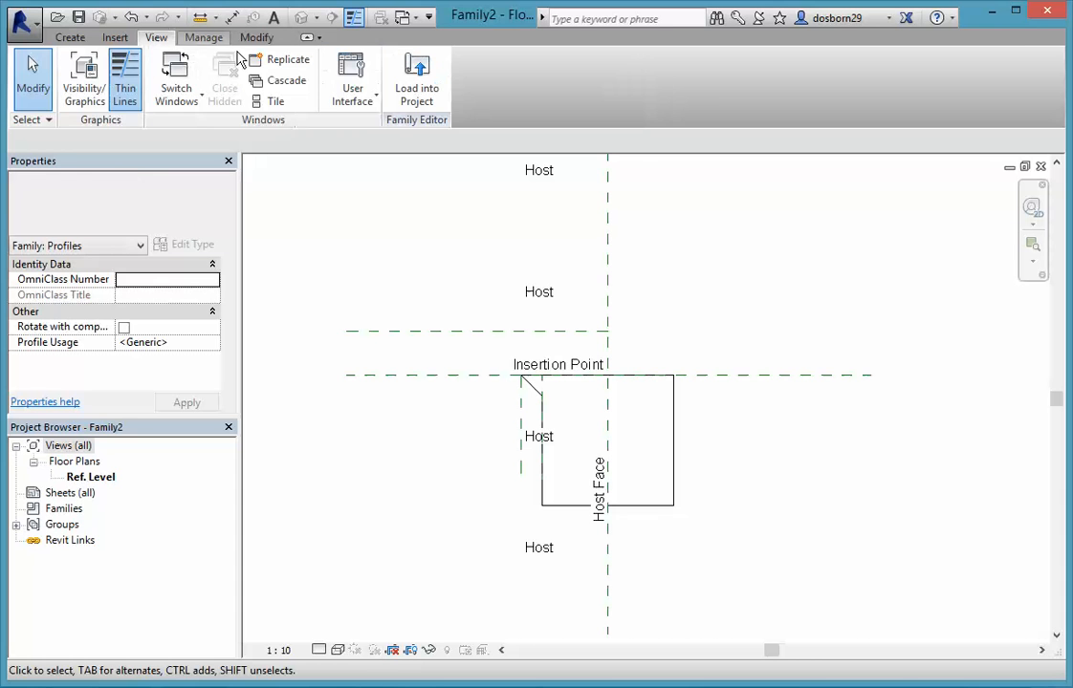
click(353, 88)
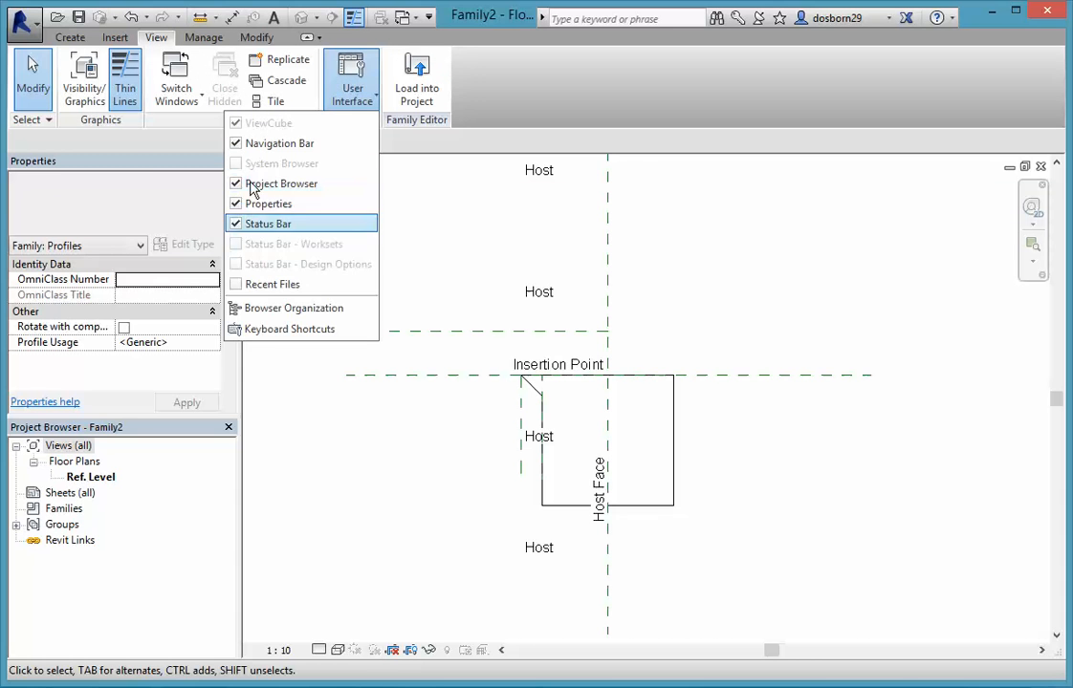
click(357, 73)
click(67, 39)
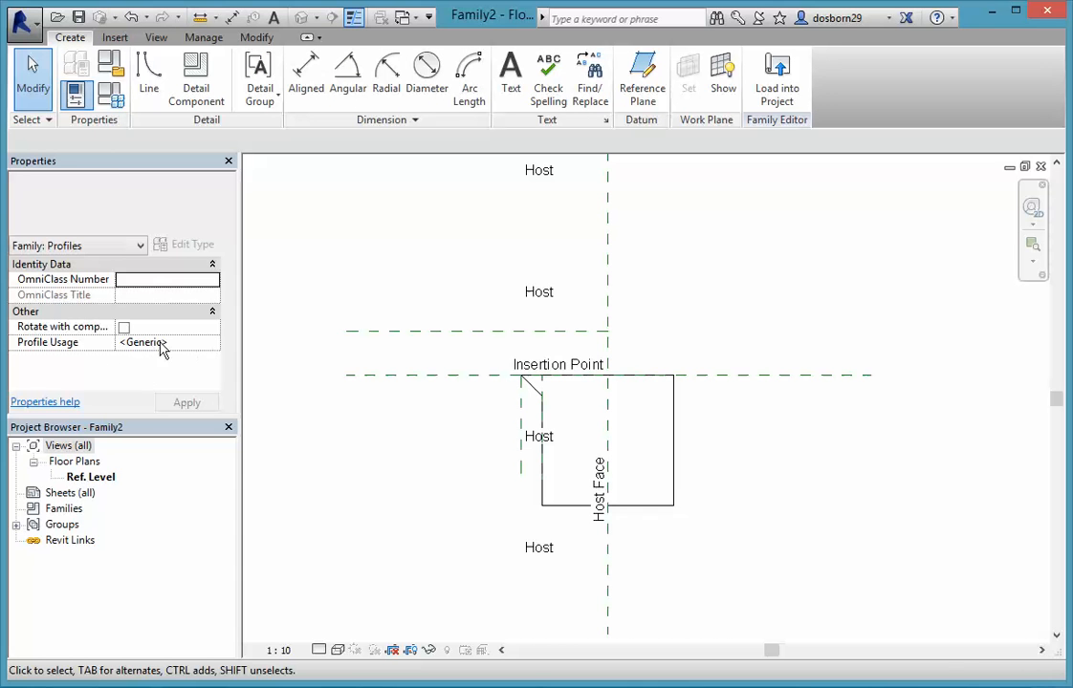
Set the family's Profile Usage to Slab Edge
click(203, 342)
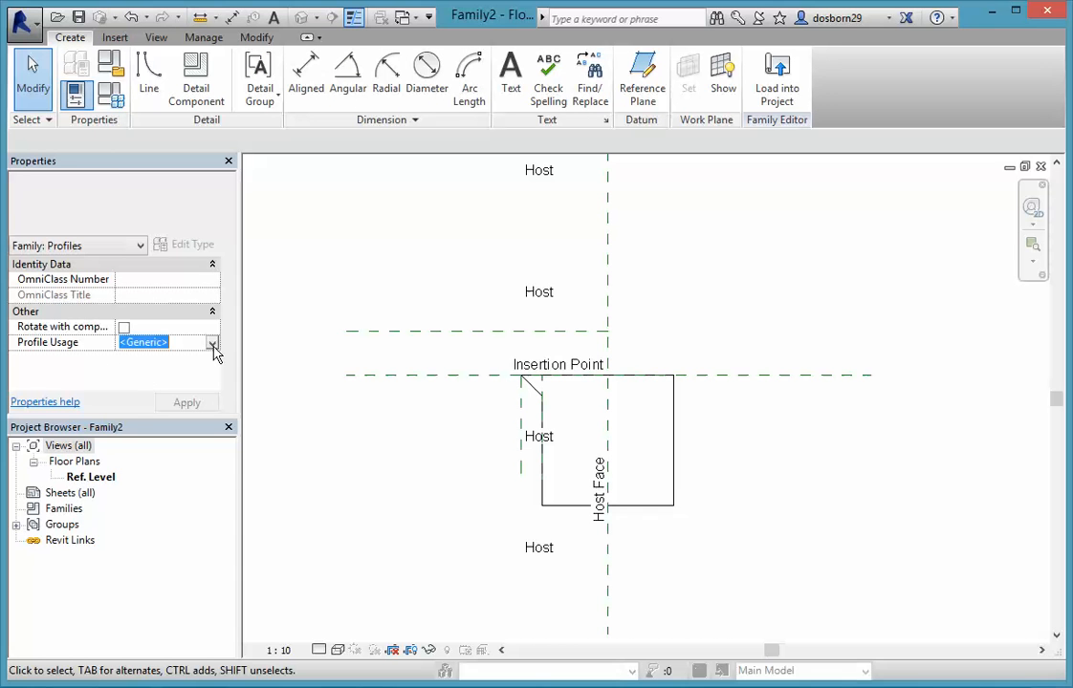
click(213, 344)
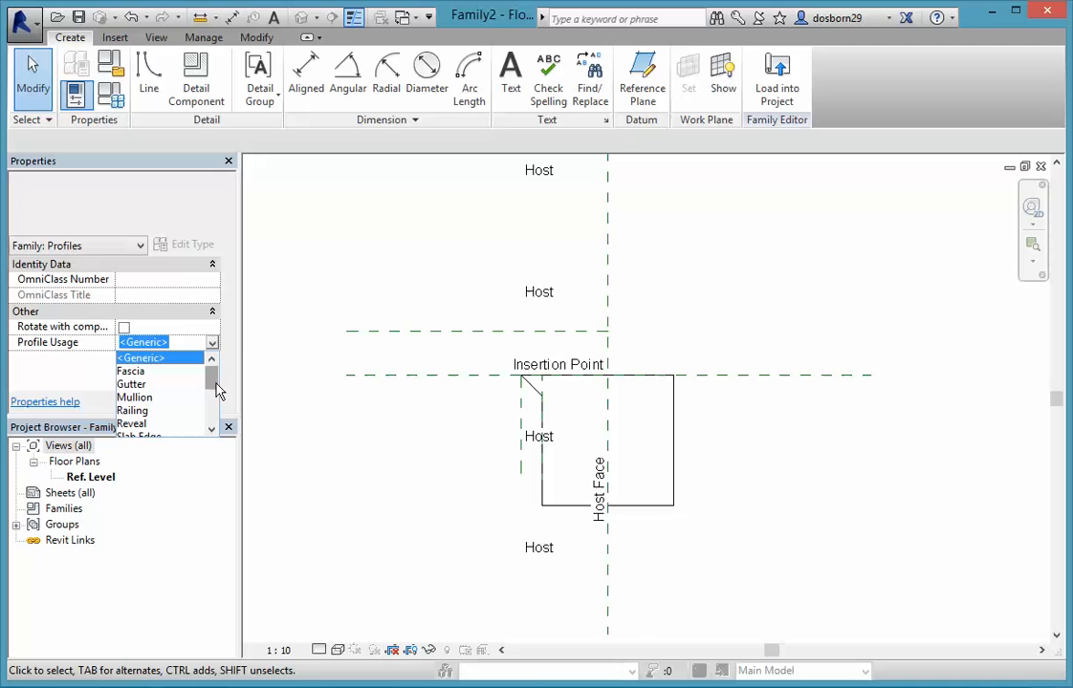
drag(215, 383, 216, 391)
click(156, 410)
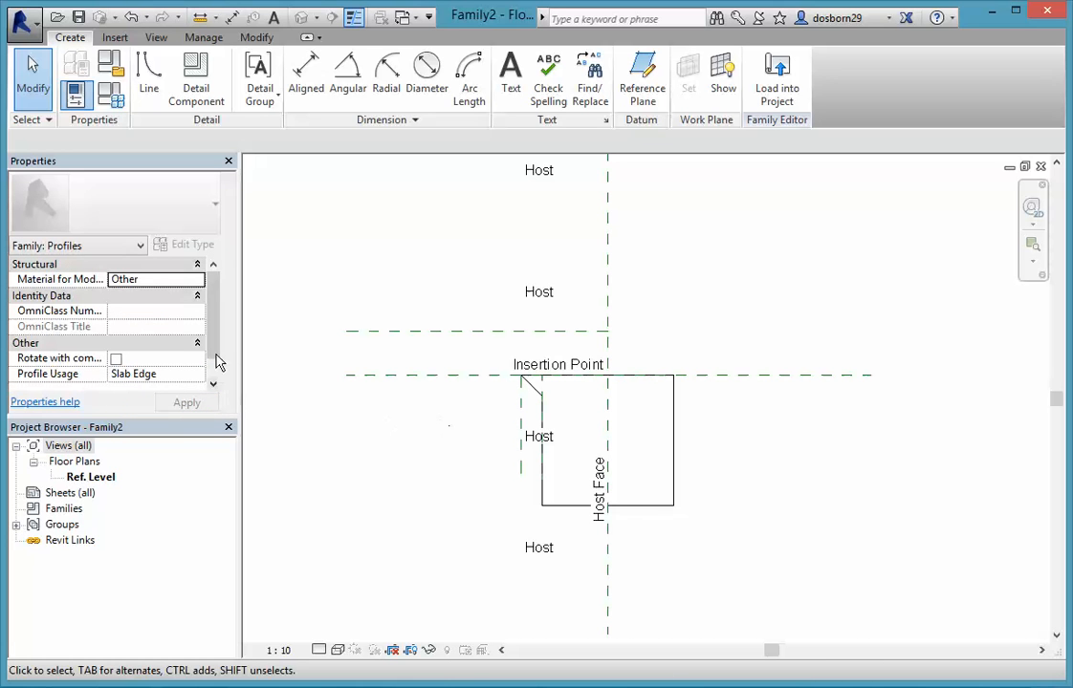
Set the family's structural Material for Model Behavior to Concrete
click(172, 279)
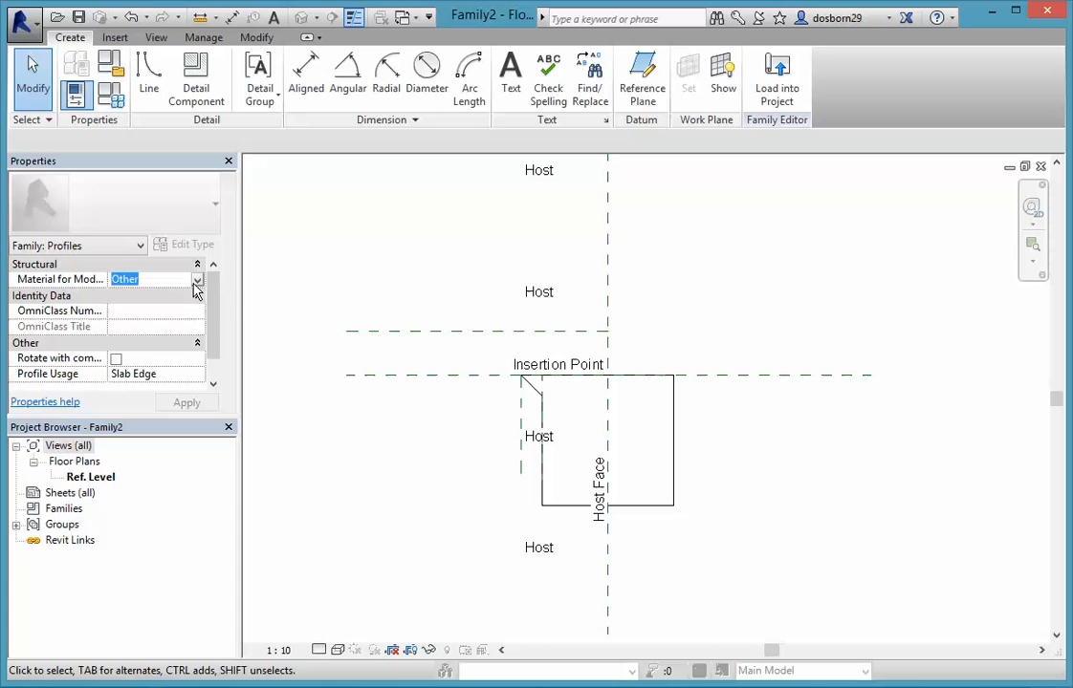
click(196, 279)
click(139, 308)
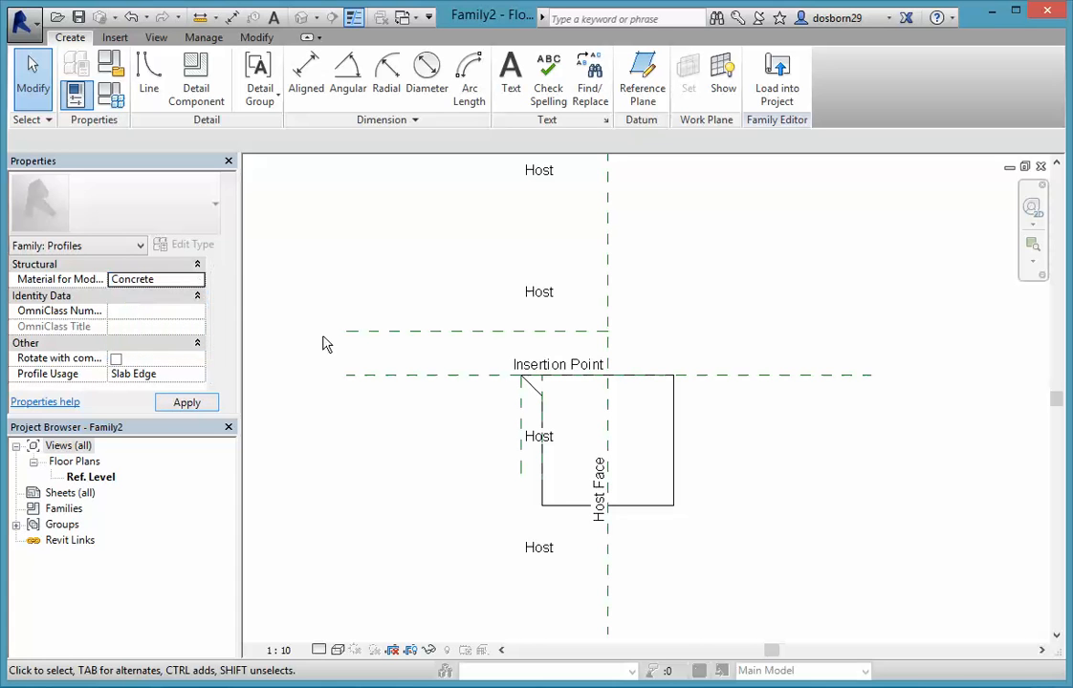
click(197, 279)
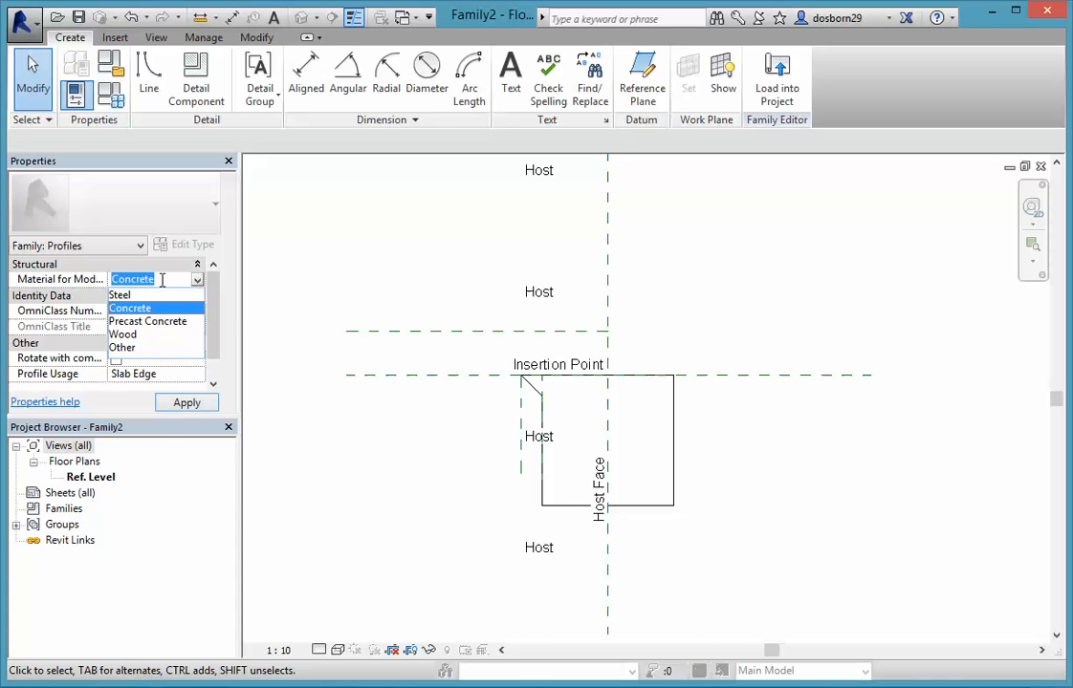
click(162, 280)
click(196, 282)
click(149, 310)
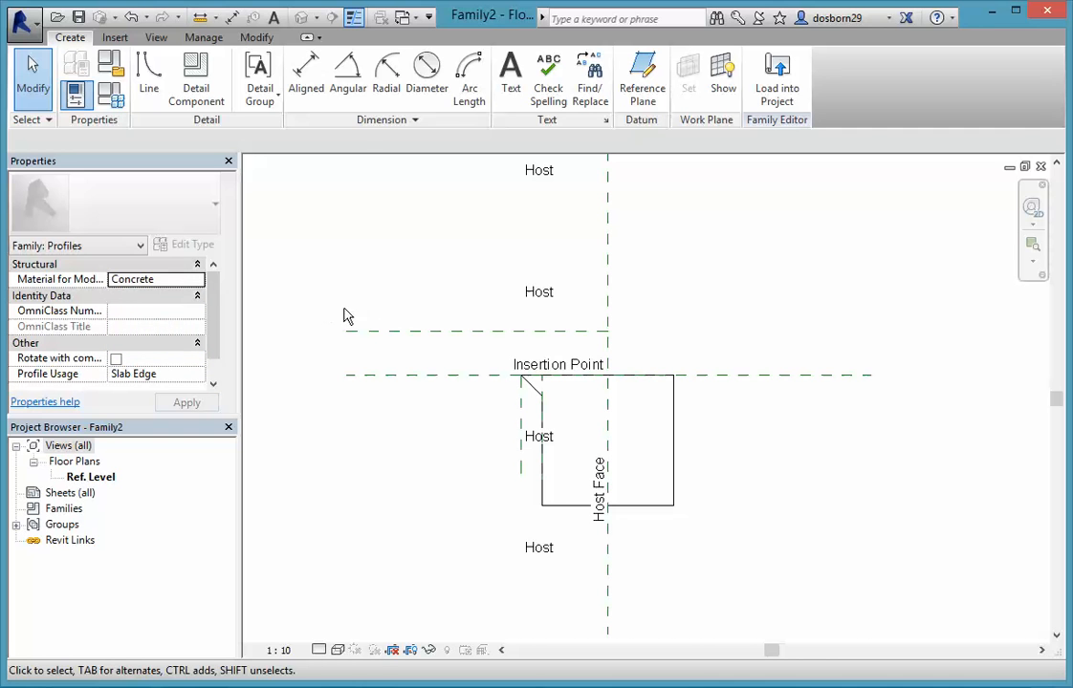
Save the family as "Slab Edge 300x300x150" in the My Families folder under Revit - SS1 and load it into the project
click(32, 35)
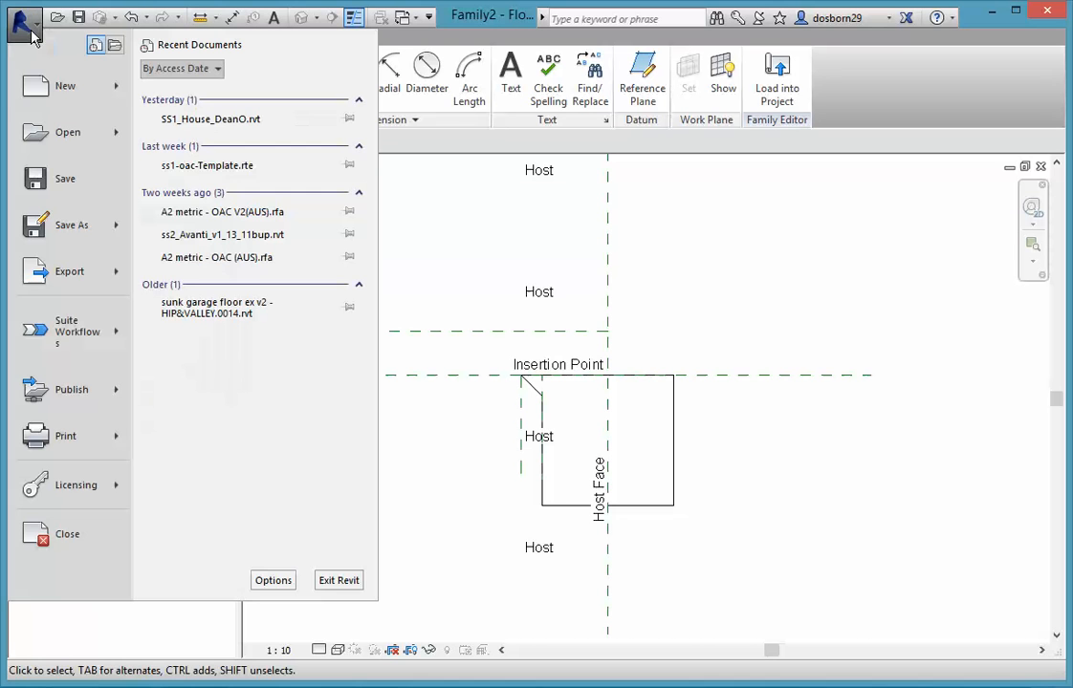
mouse_move(67, 234)
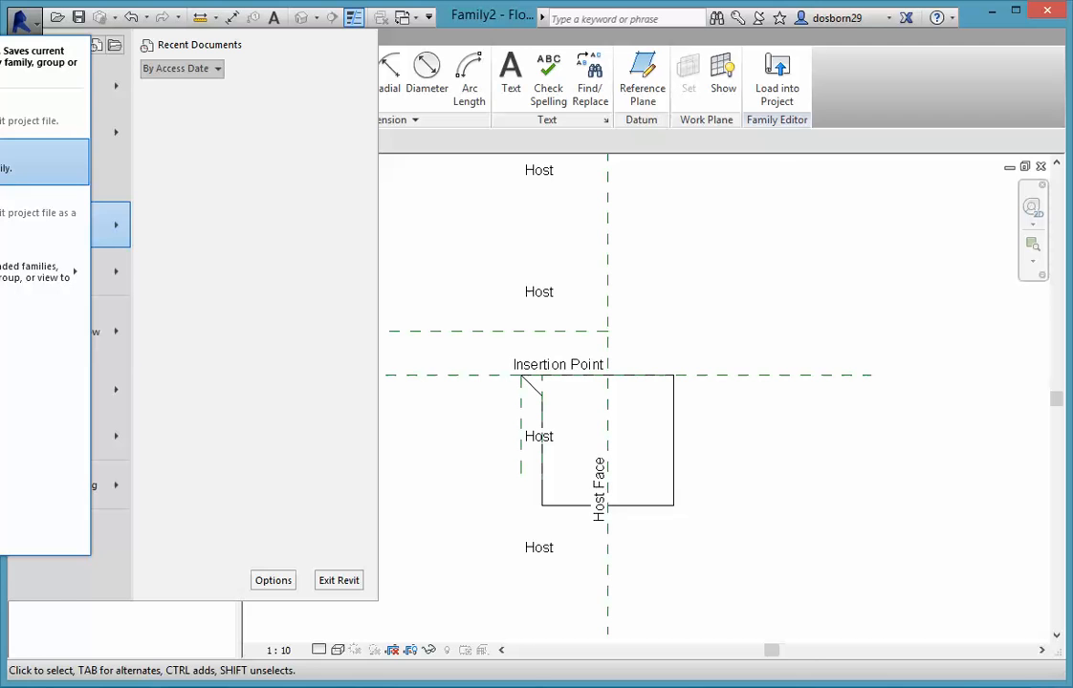
key(Return)
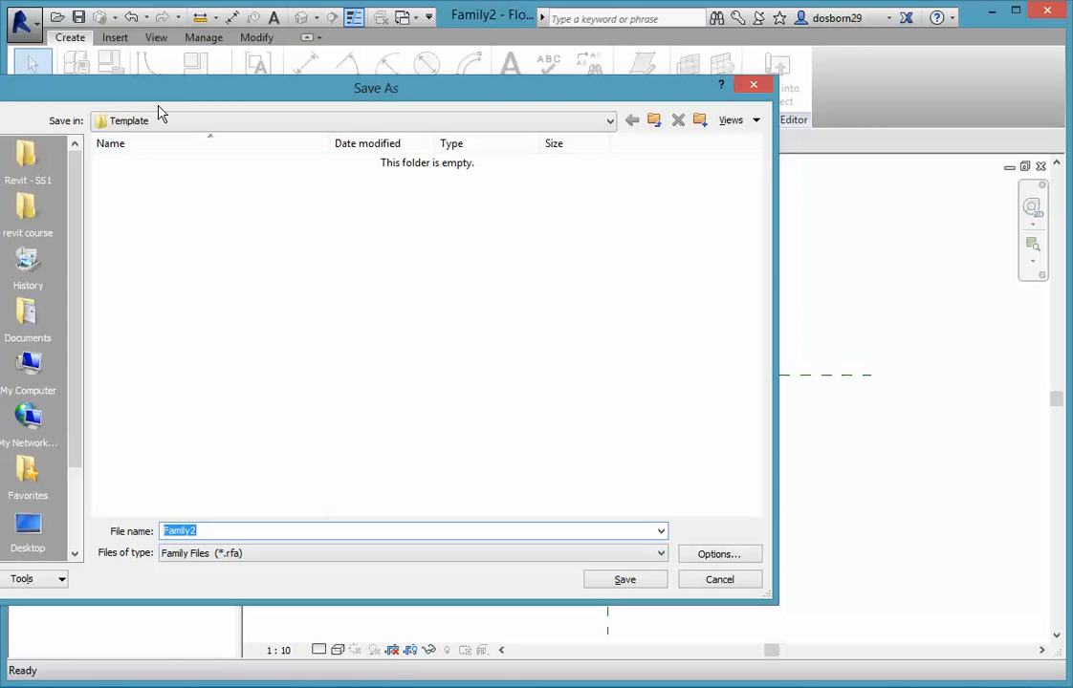
click(38, 167)
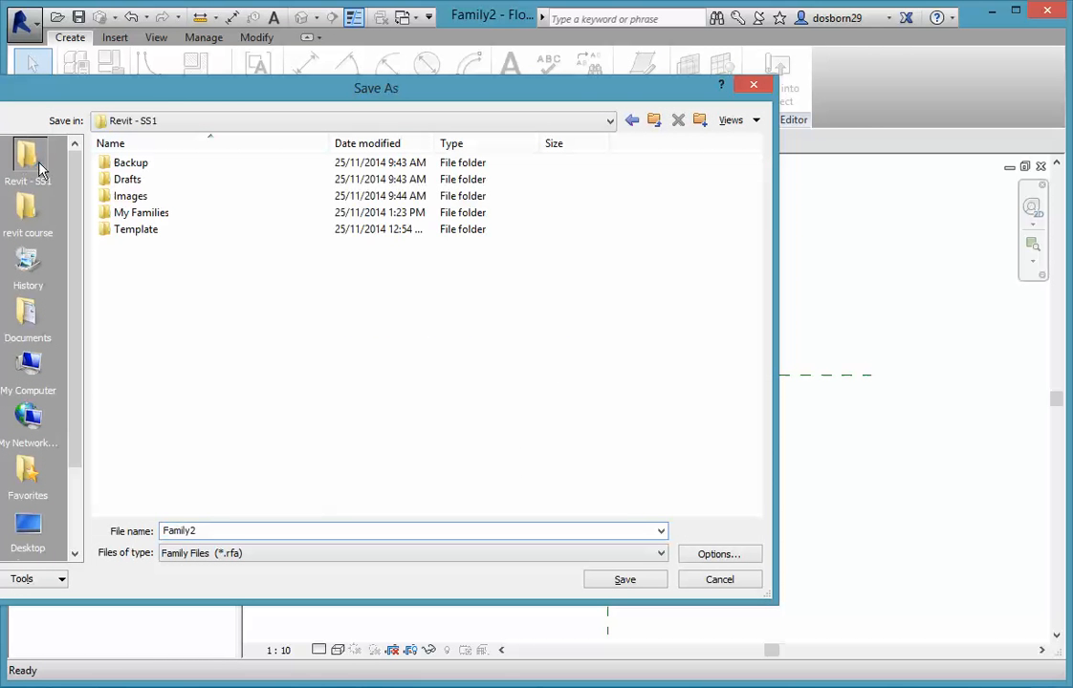
double_click(143, 213)
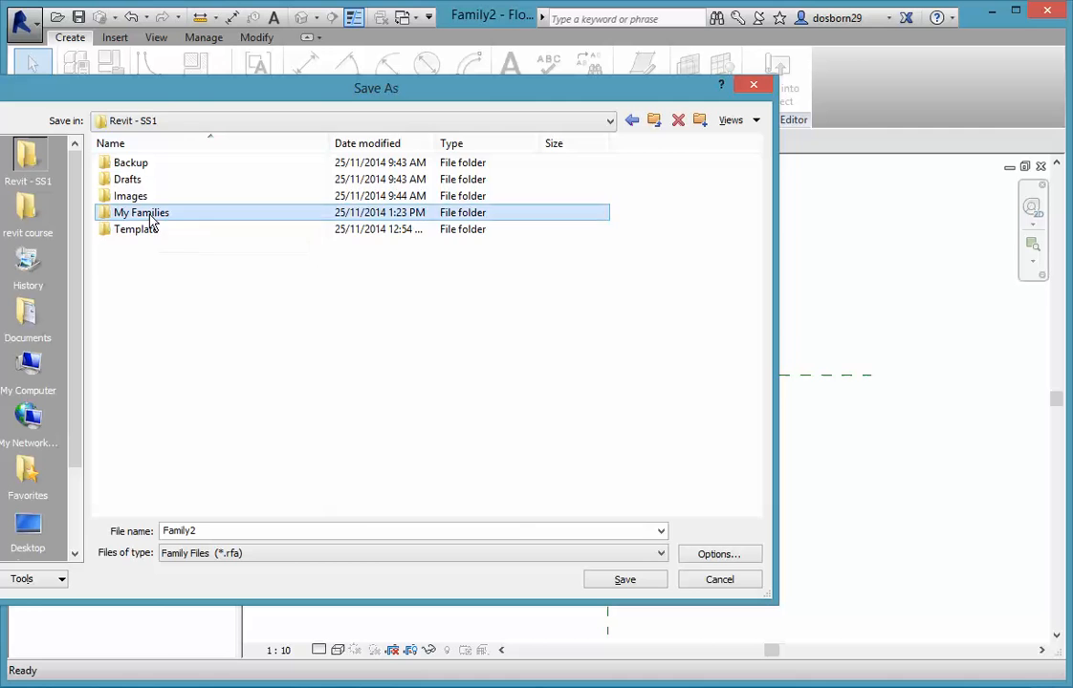
double_click(168, 532)
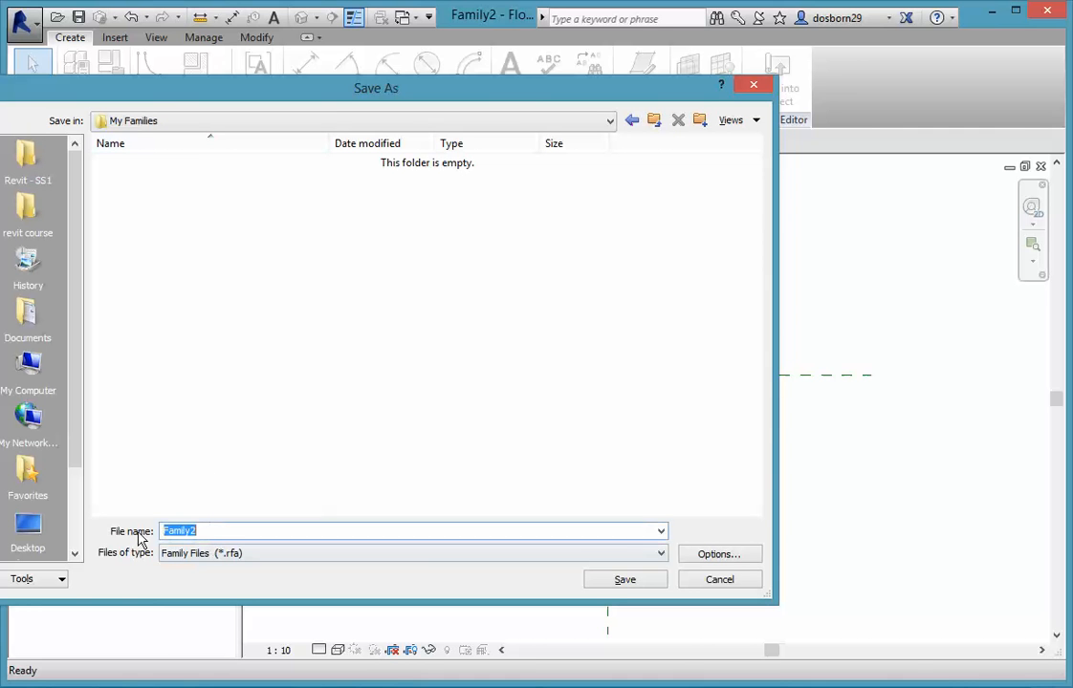
text(sla)
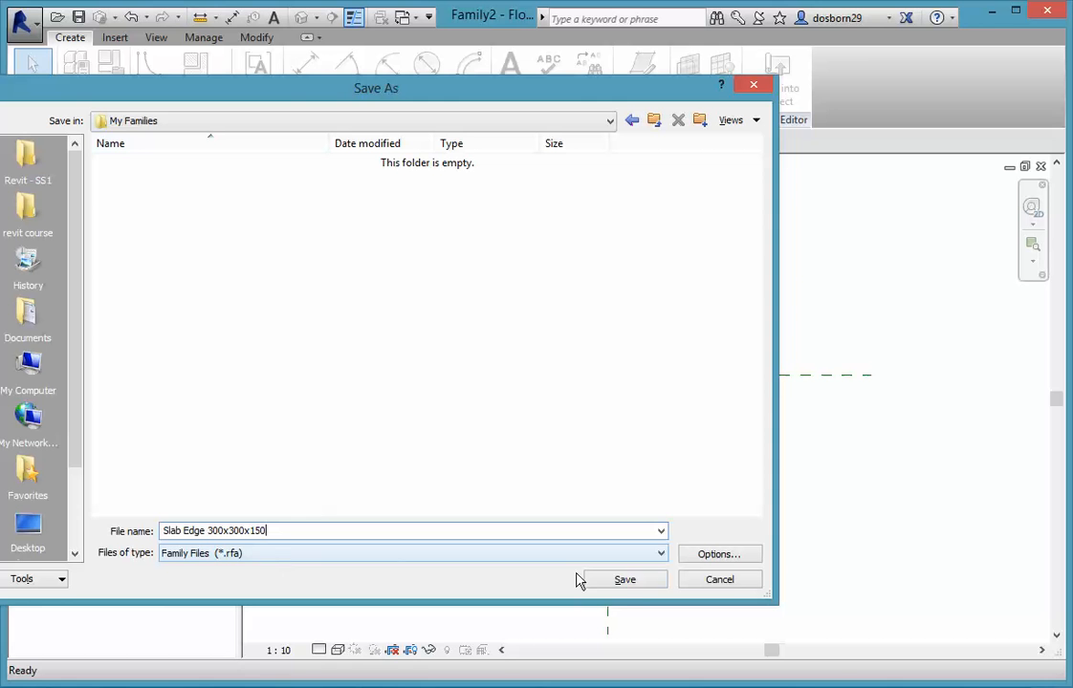
click(630, 585)
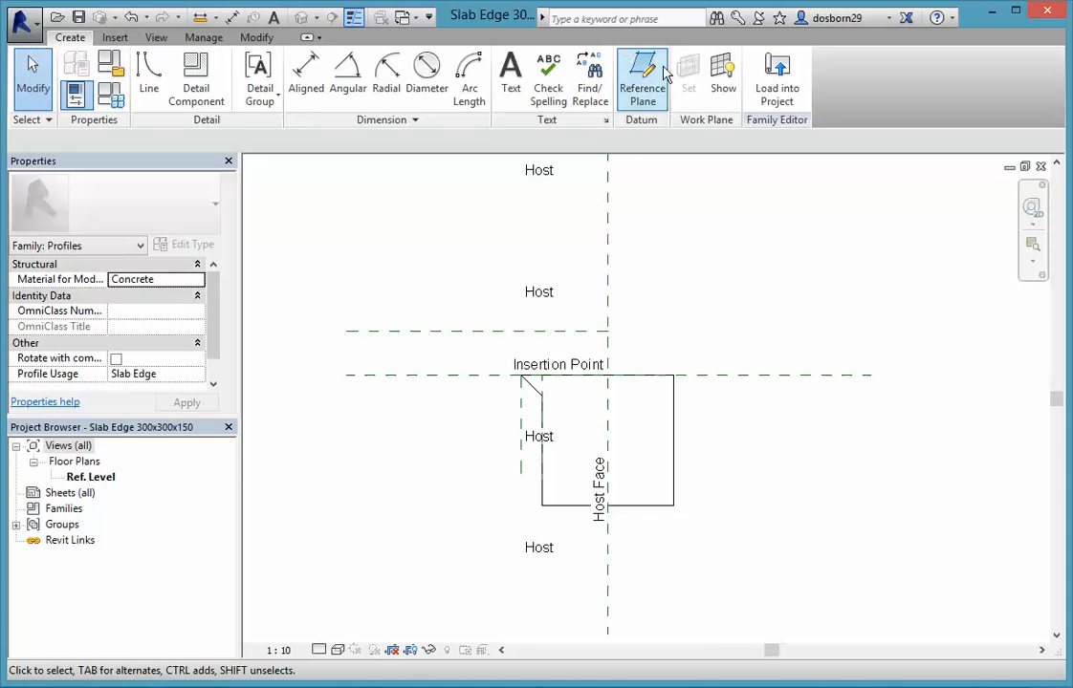
click(786, 86)
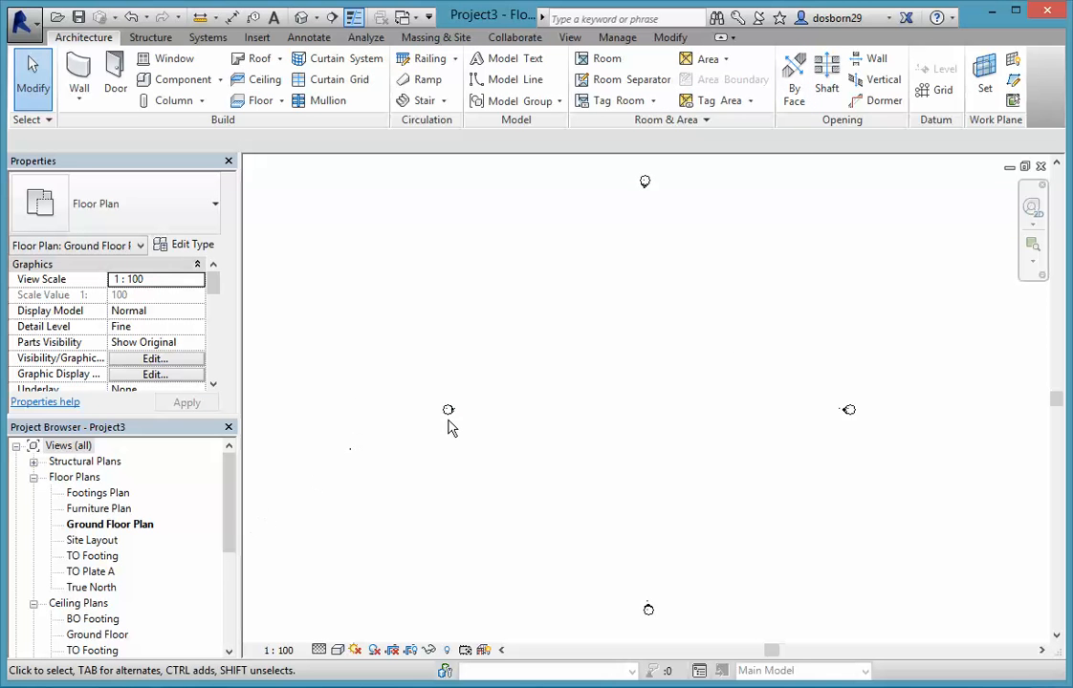
Check which slab edge types are available for the Floor: Slab Edge tool in the project
click(283, 102)
click(217, 217)
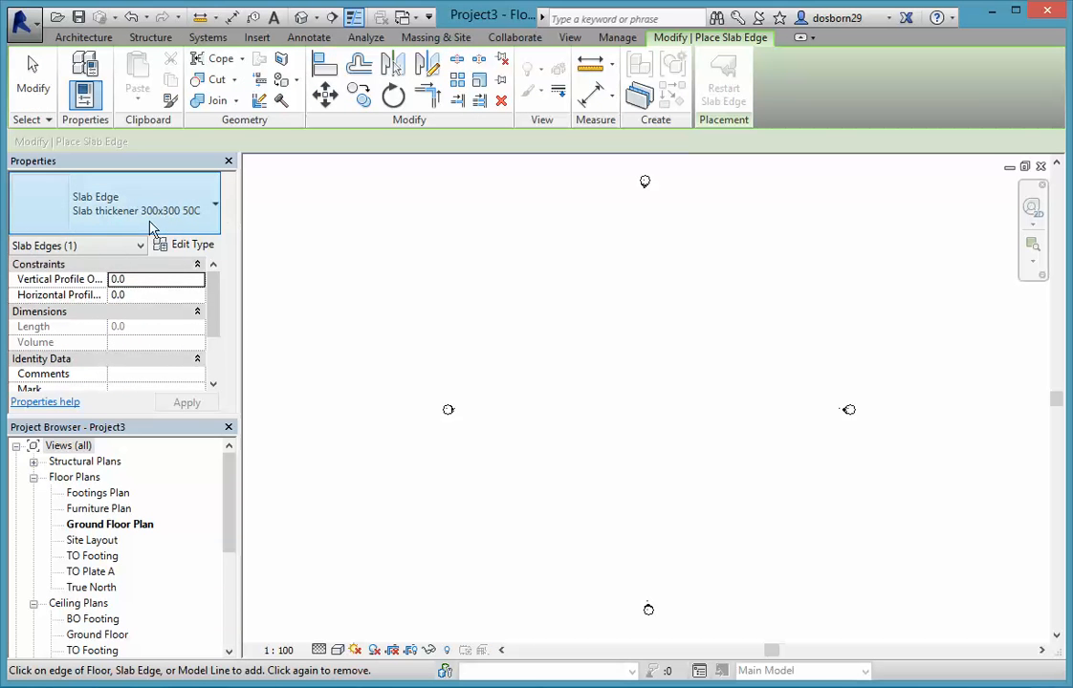
click(218, 212)
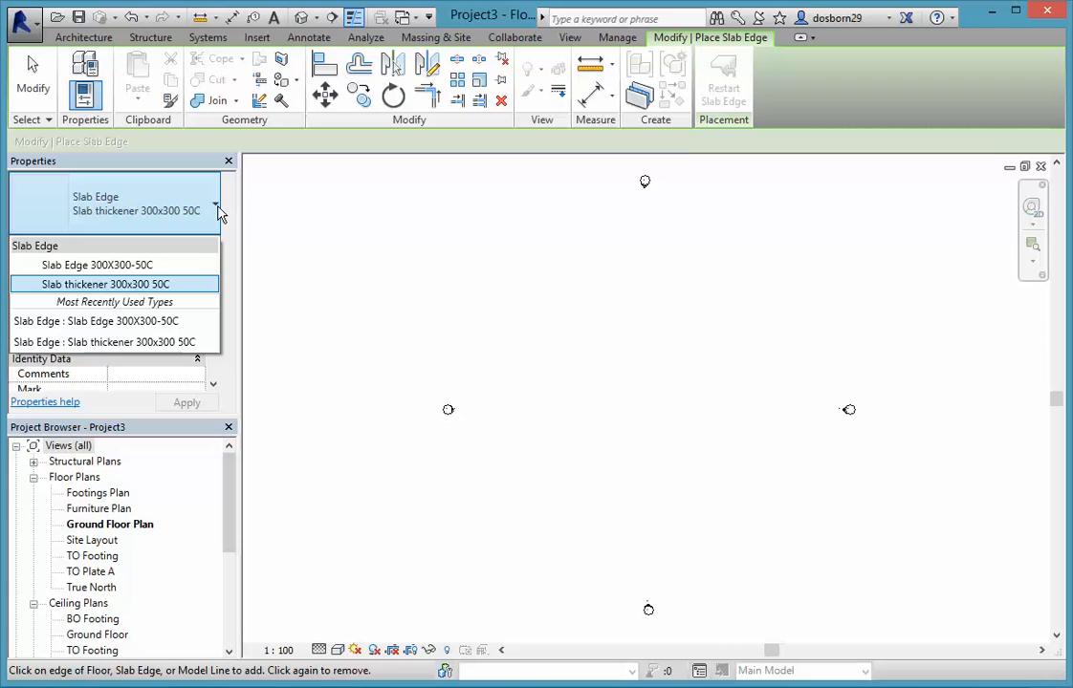
click(347, 280)
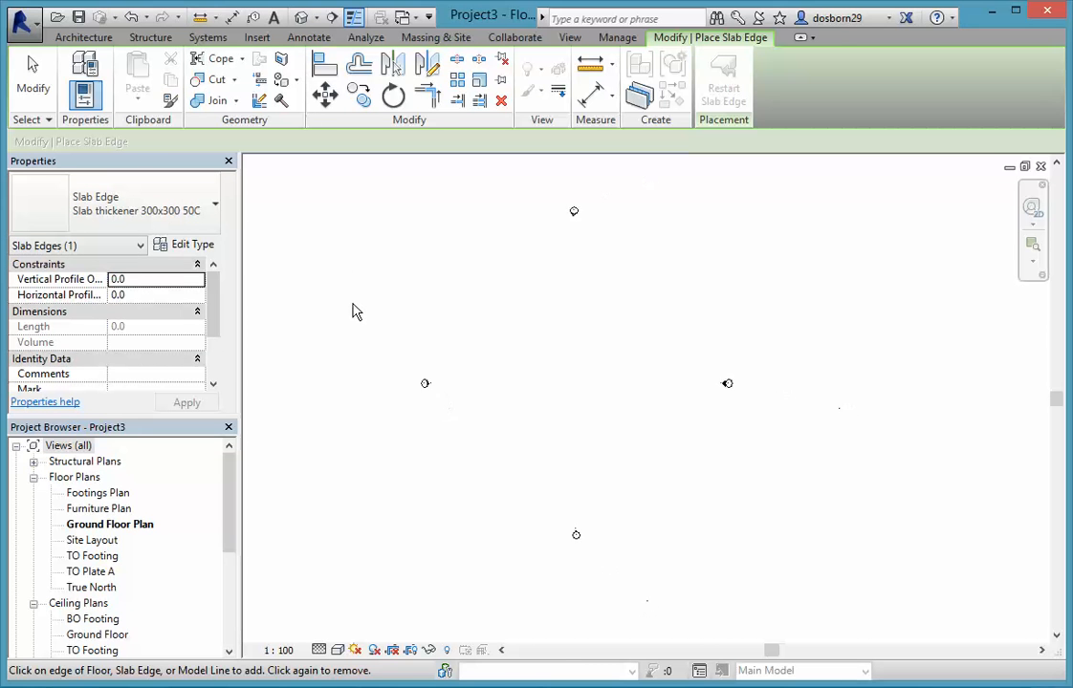
Look up the loaded slab edge profile among the project's Profiles families
drag(231, 505, 230, 607)
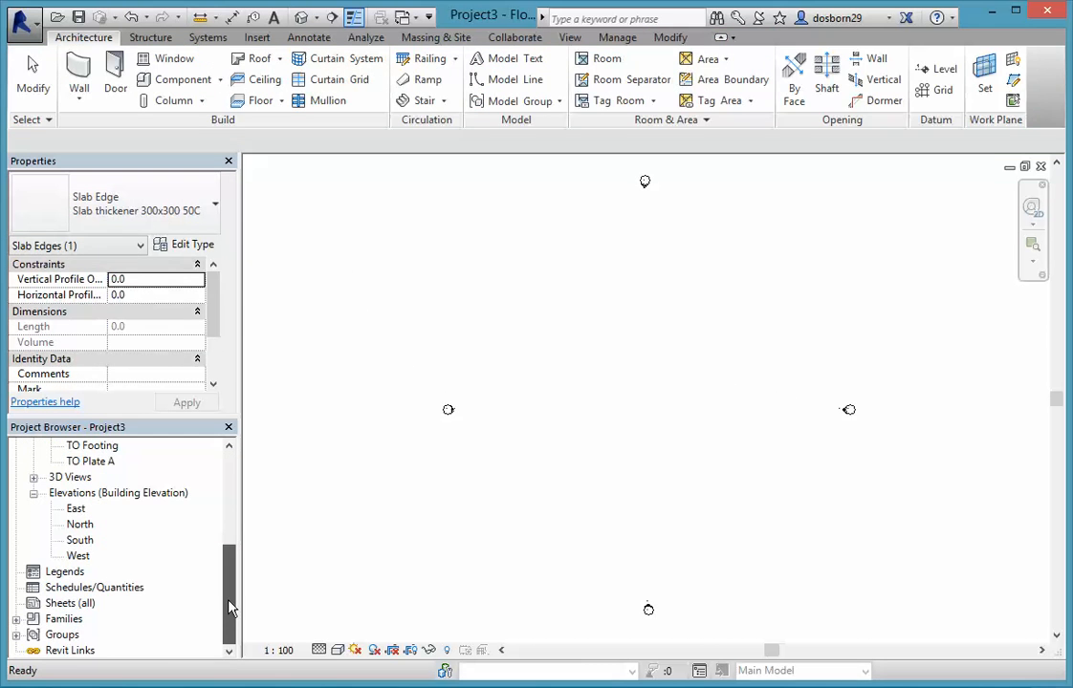
click(17, 619)
drag(230, 521, 230, 595)
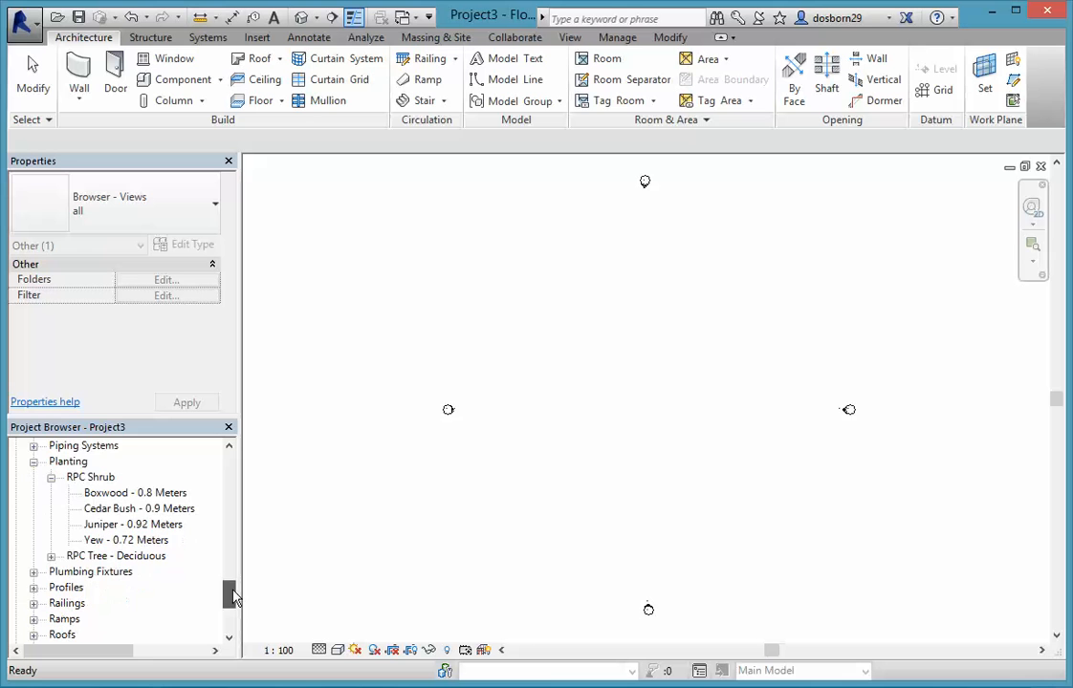
click(33, 587)
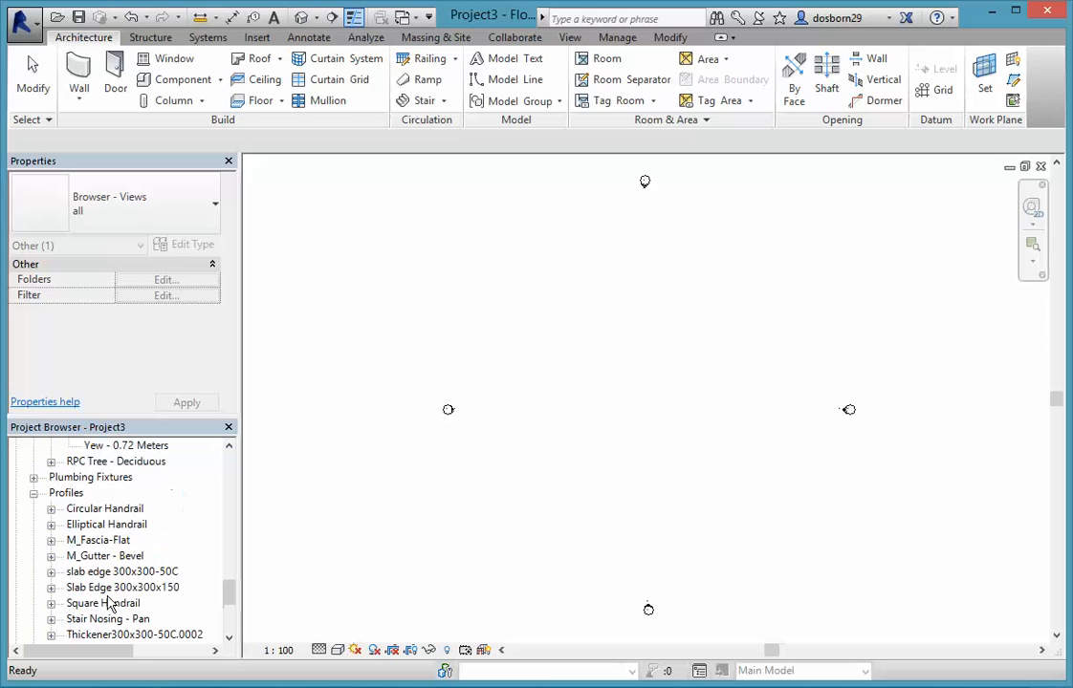
drag(225, 589, 229, 602)
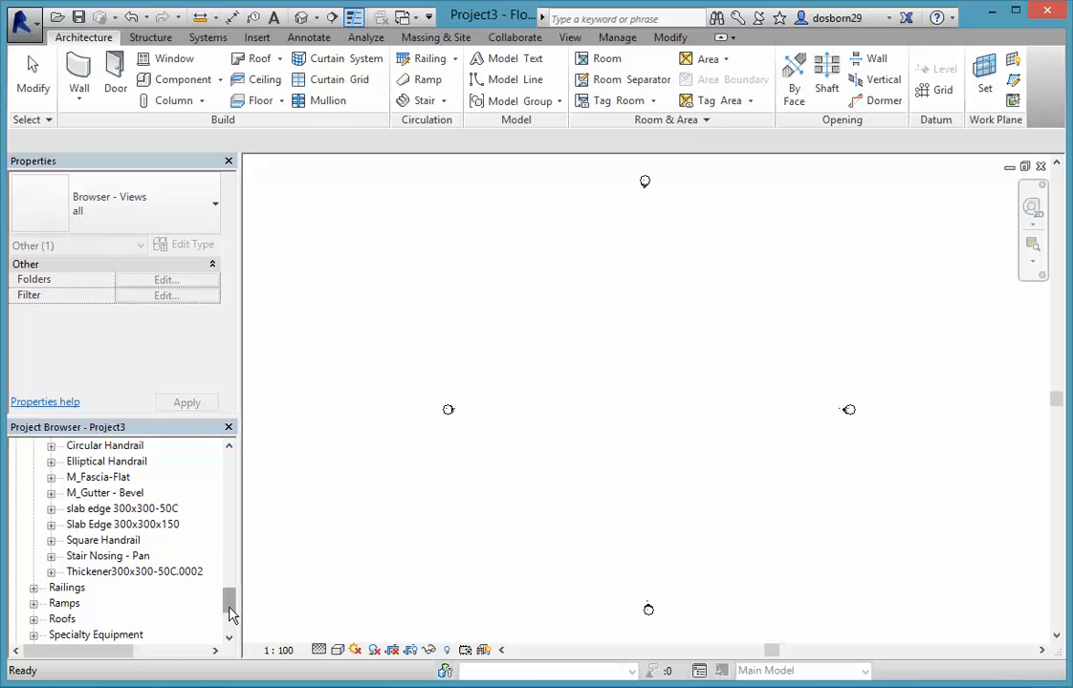
Start the Floor: Slab Edge tool and display the type properties of the Slab Edge 300X300-50C type
click(324, 541)
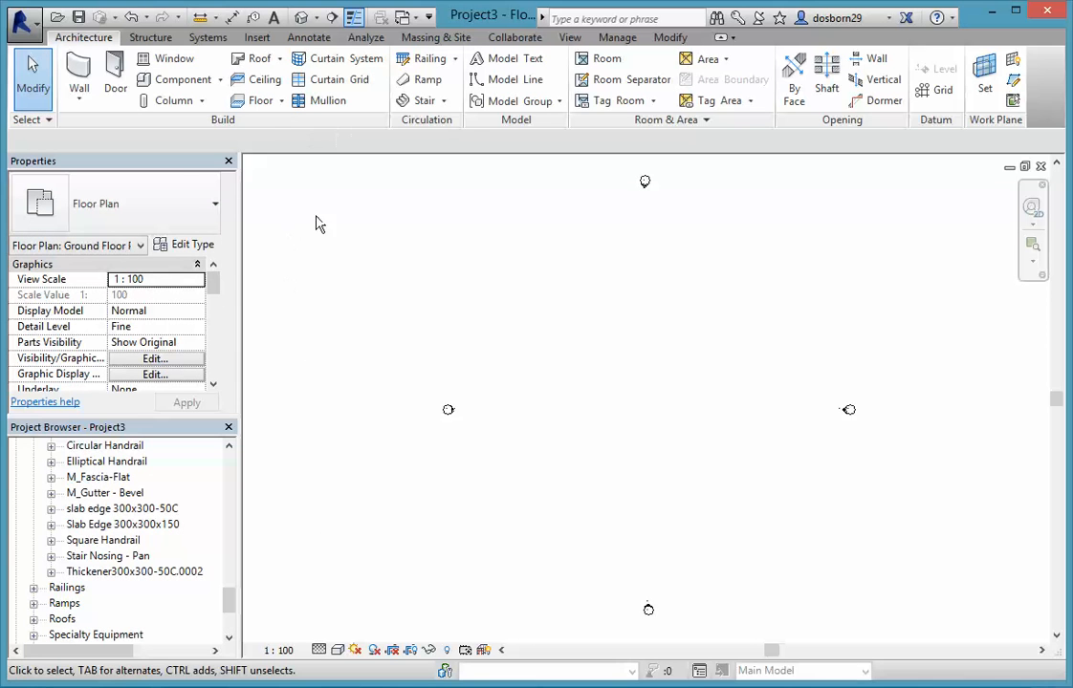
click(282, 107)
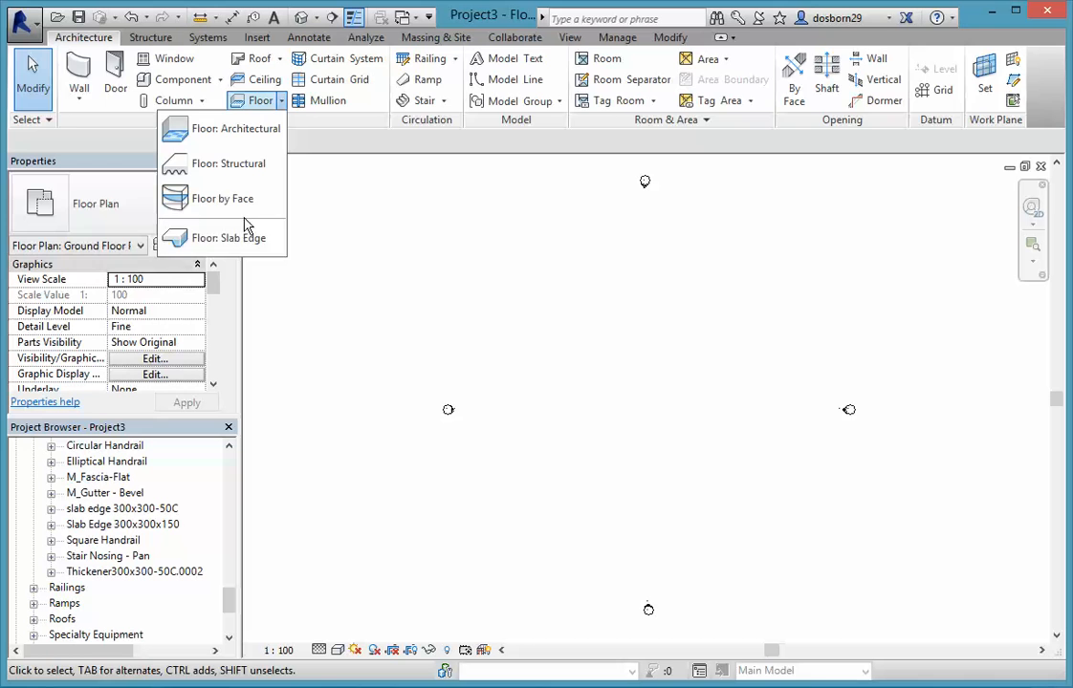
click(214, 232)
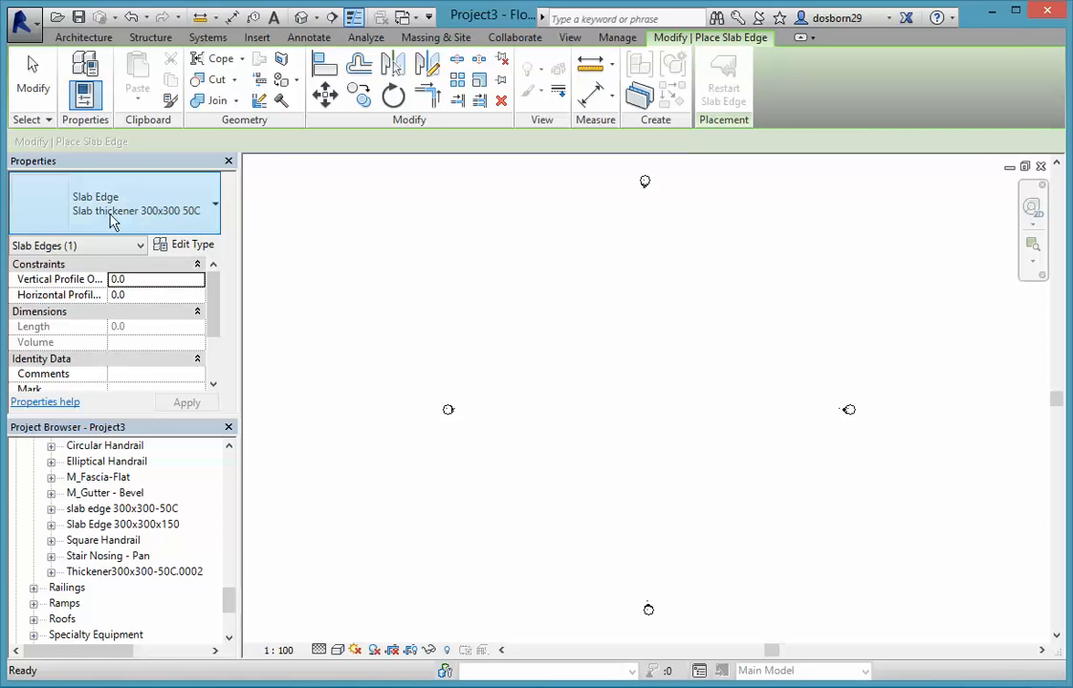
click(191, 248)
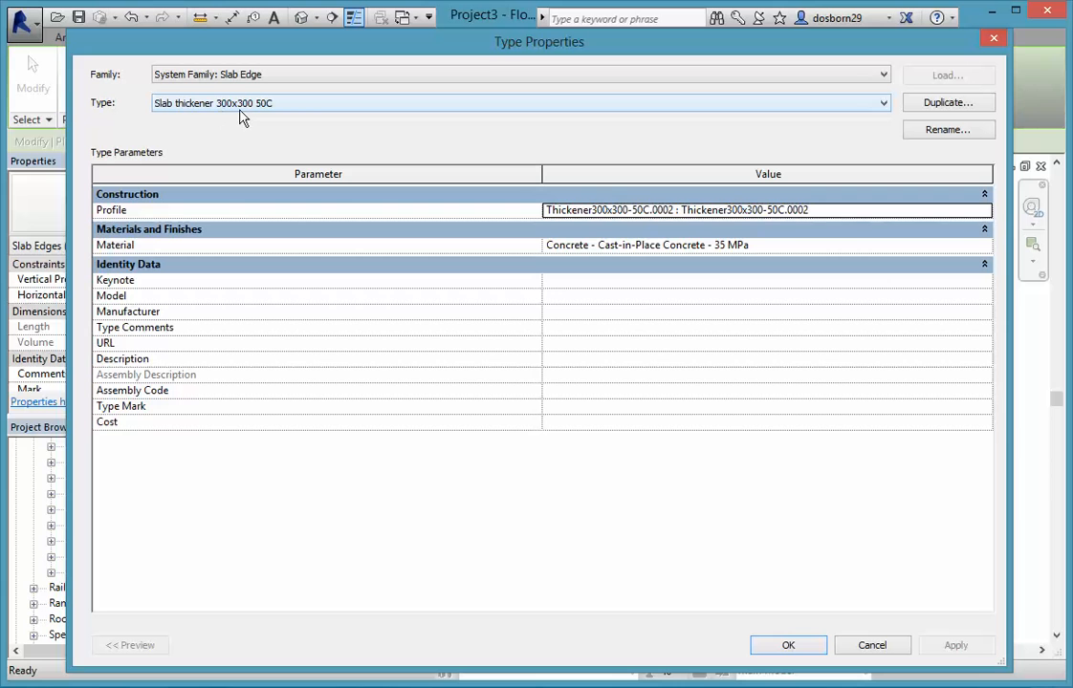
click(885, 107)
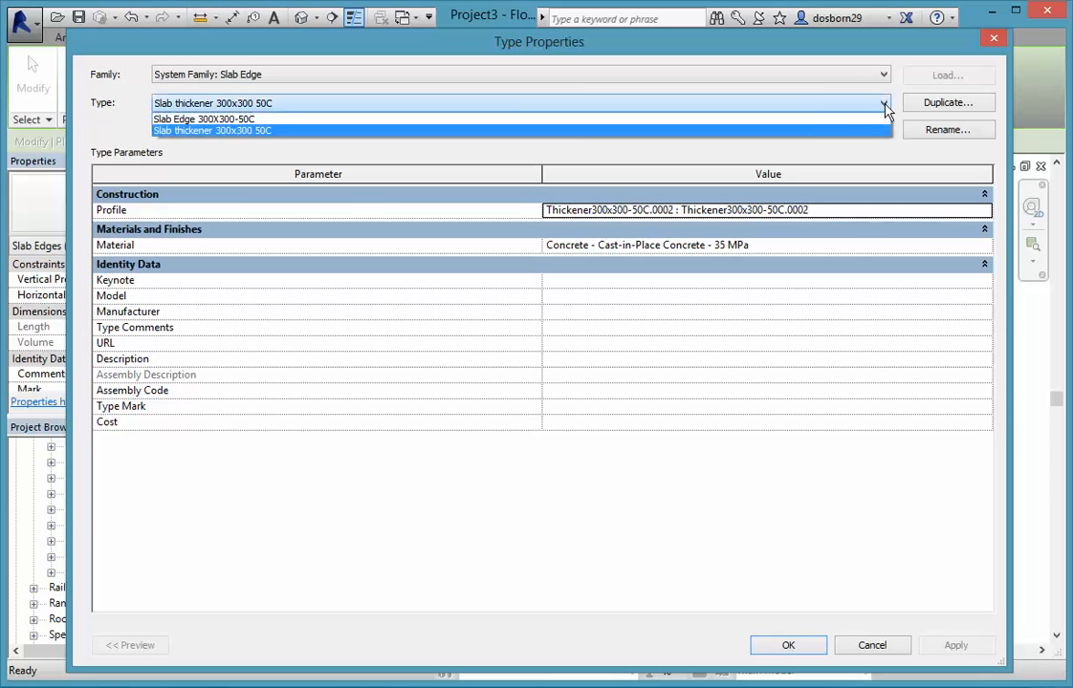
click(200, 120)
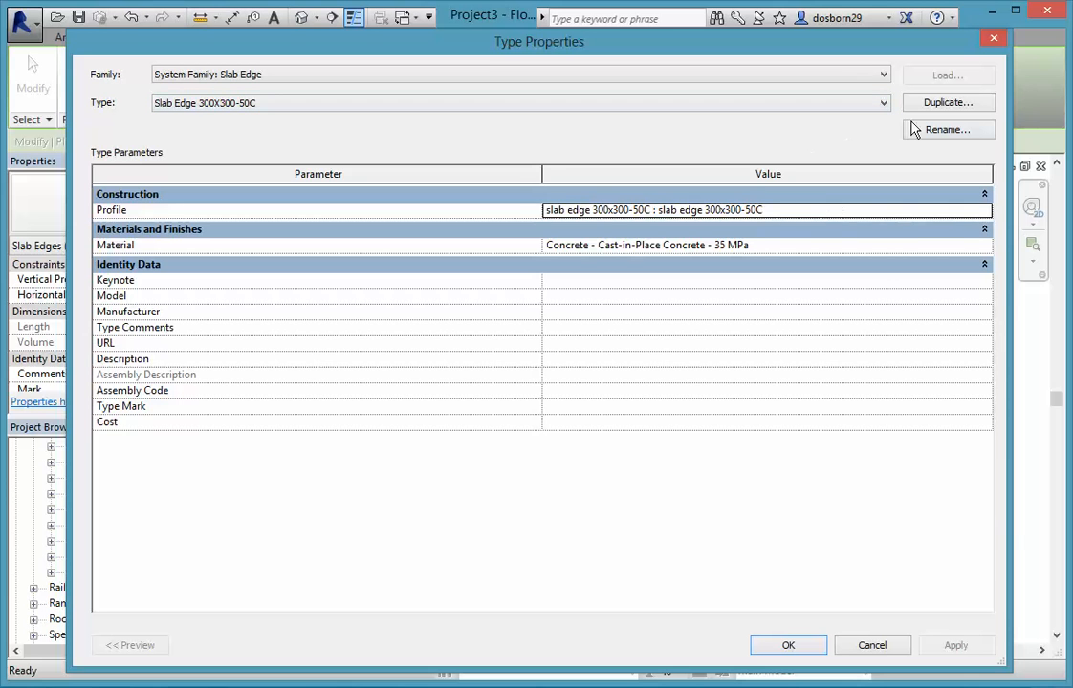
Rename the slab edge type as "Slab Edge 300X300x150"
click(936, 132)
click(698, 440)
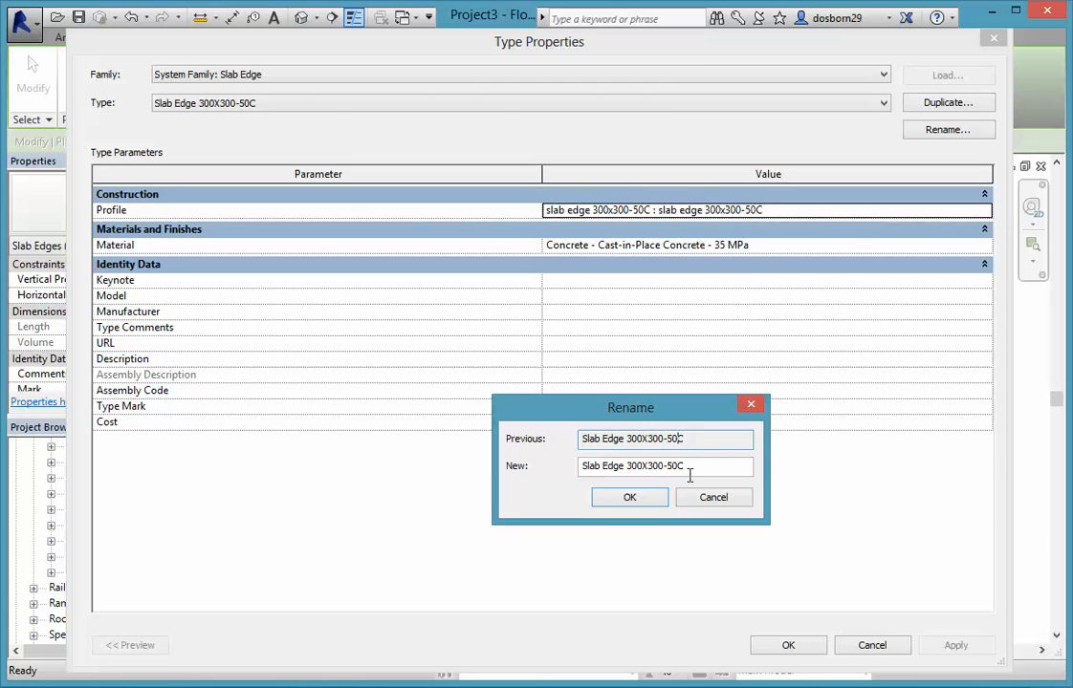
click(691, 469)
key(BackSpace)
key(BackSpace)
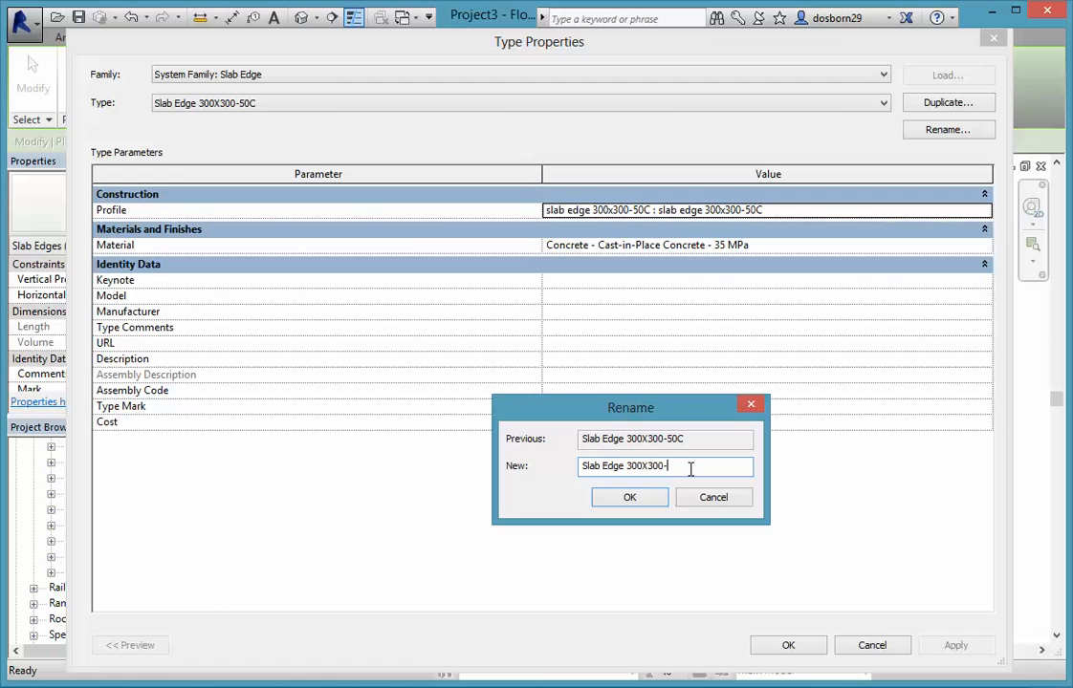
text(x150)
click(642, 506)
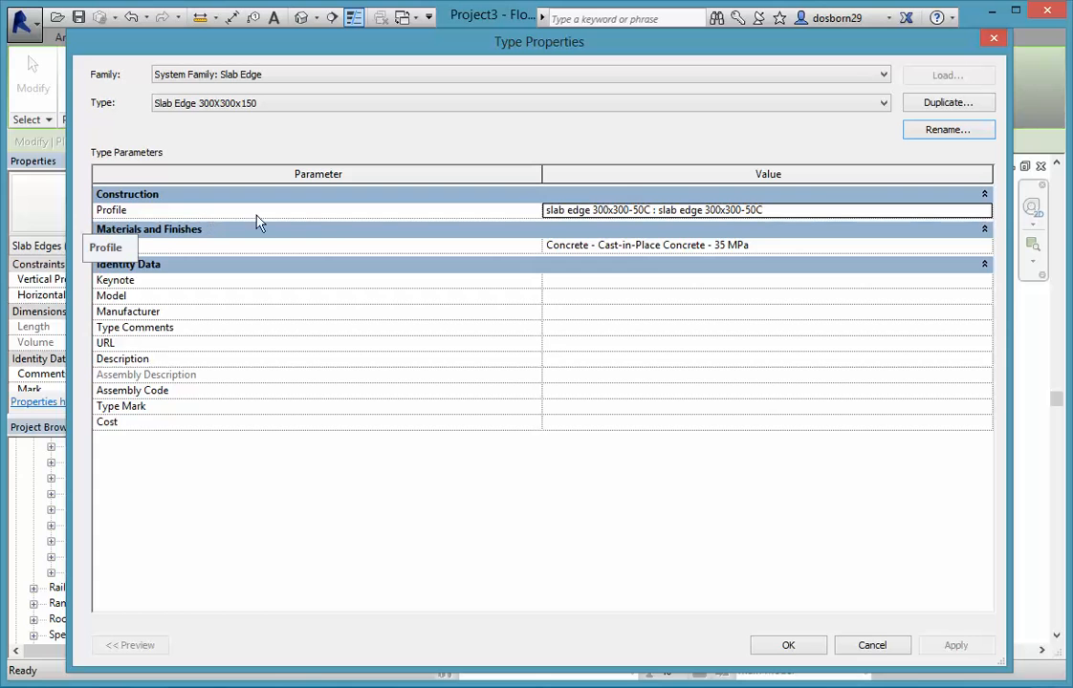
Assign the profile "Slab Edge 300x300x150 : Slab Edge 300x300x150" to the slab edge type and apply the type properties
click(978, 212)
click(984, 212)
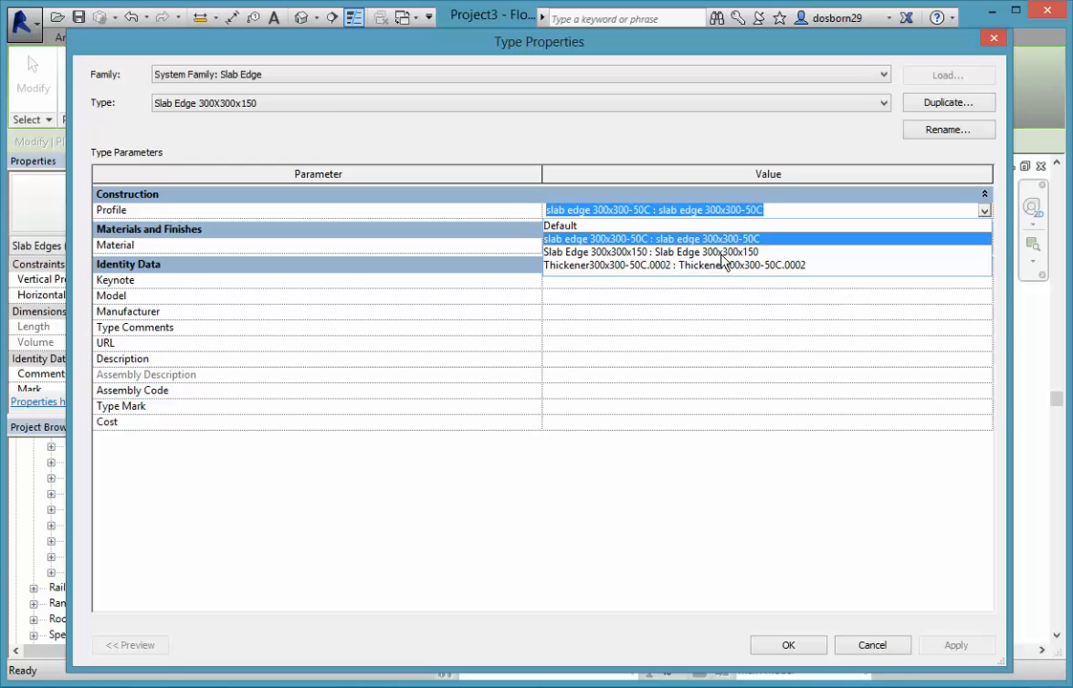
click(750, 253)
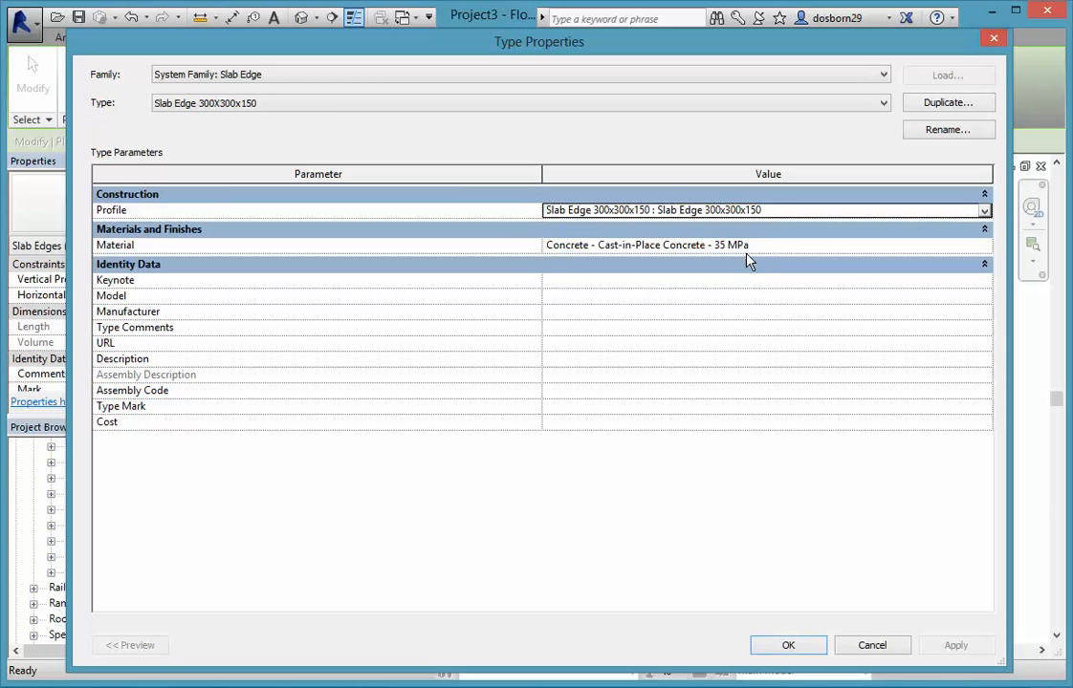
click(785, 648)
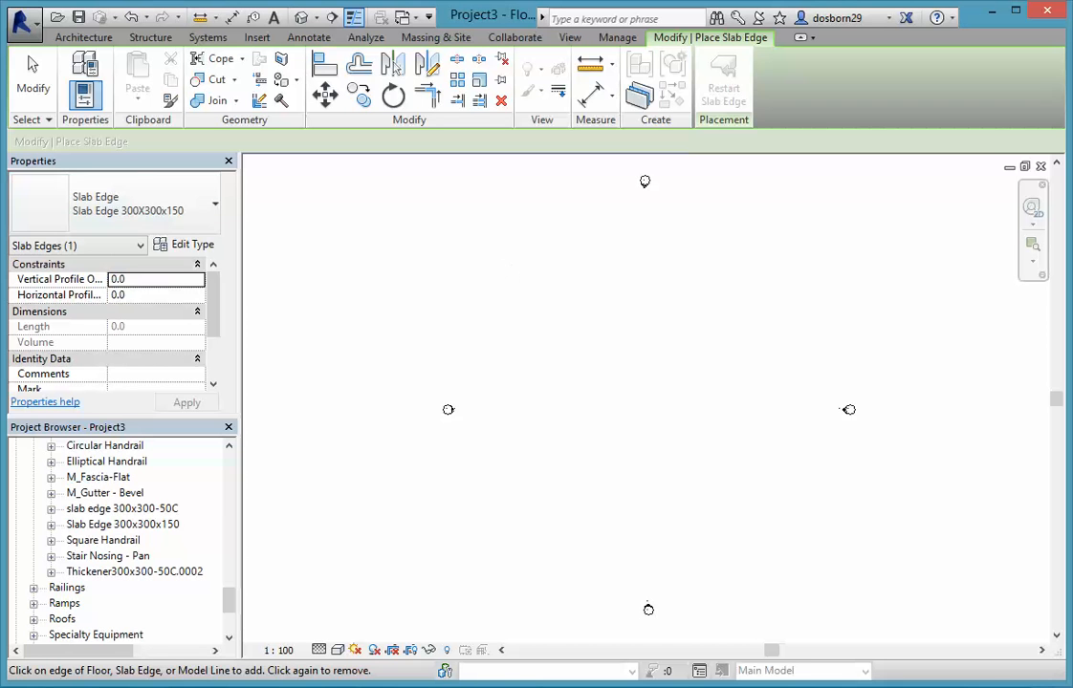
Bring up the Save As options for the current project
click(23, 23)
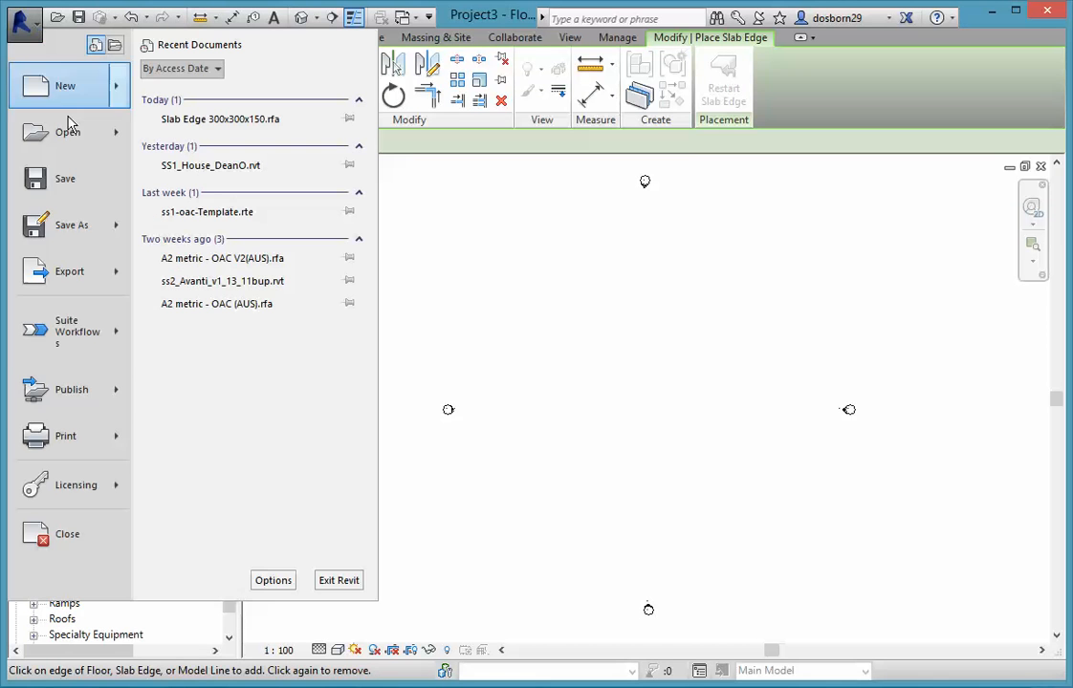
mouse_move(79, 223)
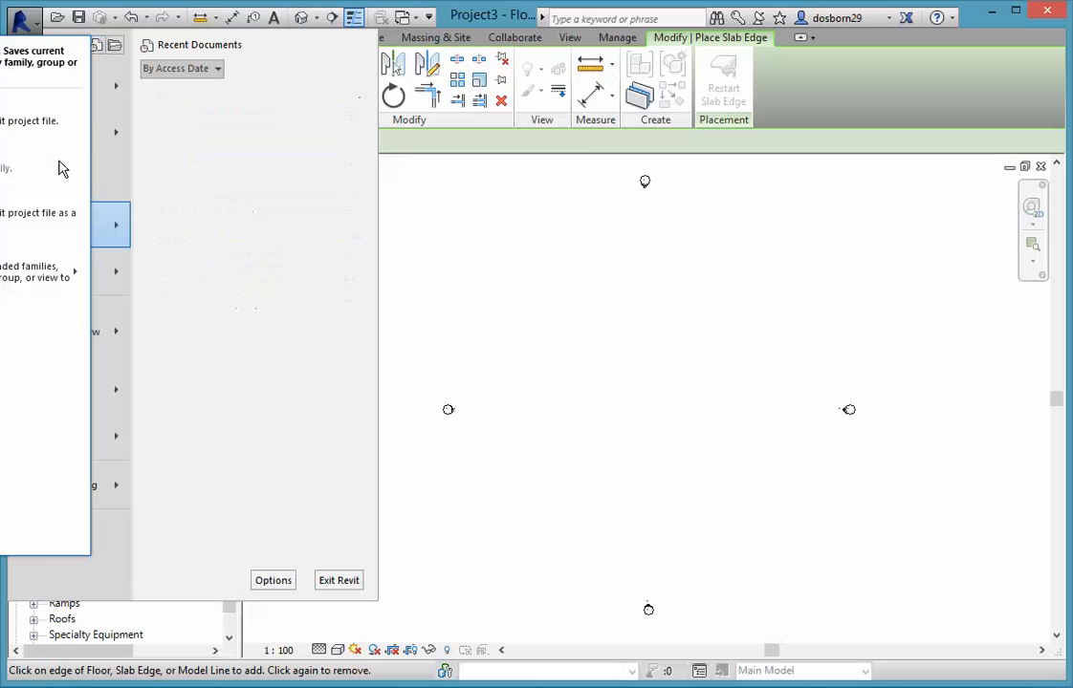